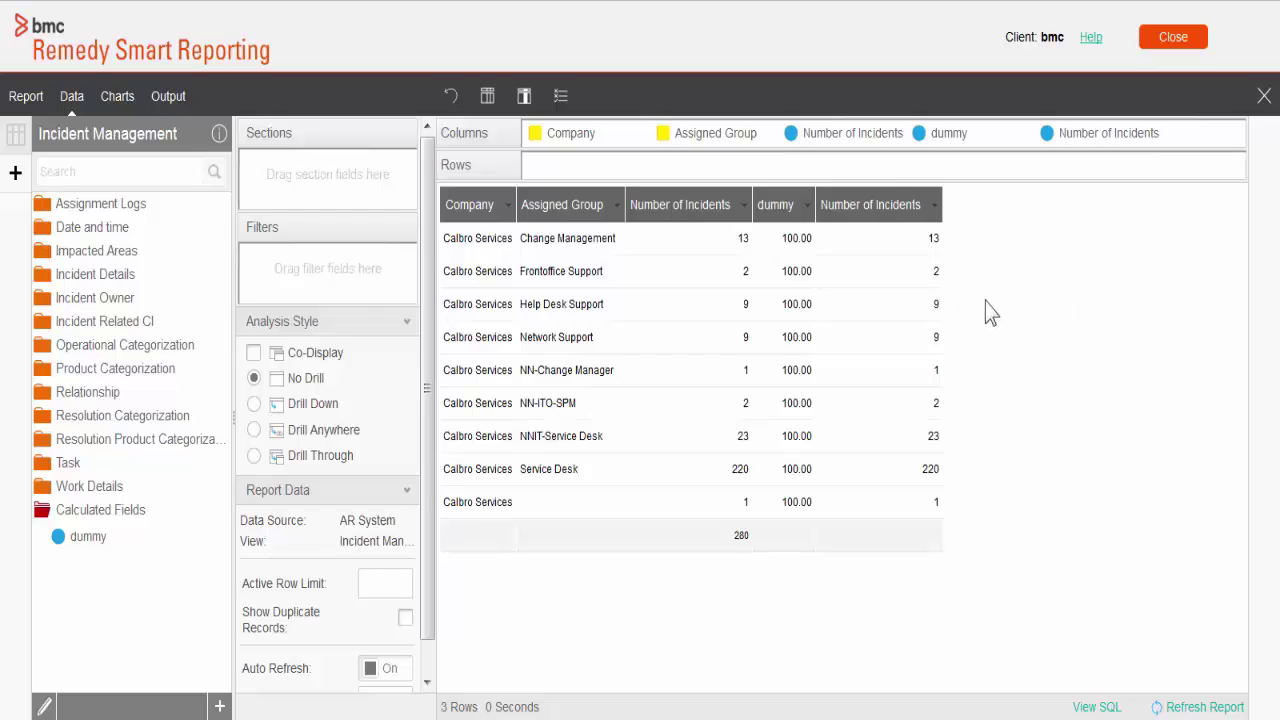
- Turn the second Number of Incidents column into an Accumulative total
mouse_move(1153, 137)
left_click(1151, 136)
left_click(1134, 248)
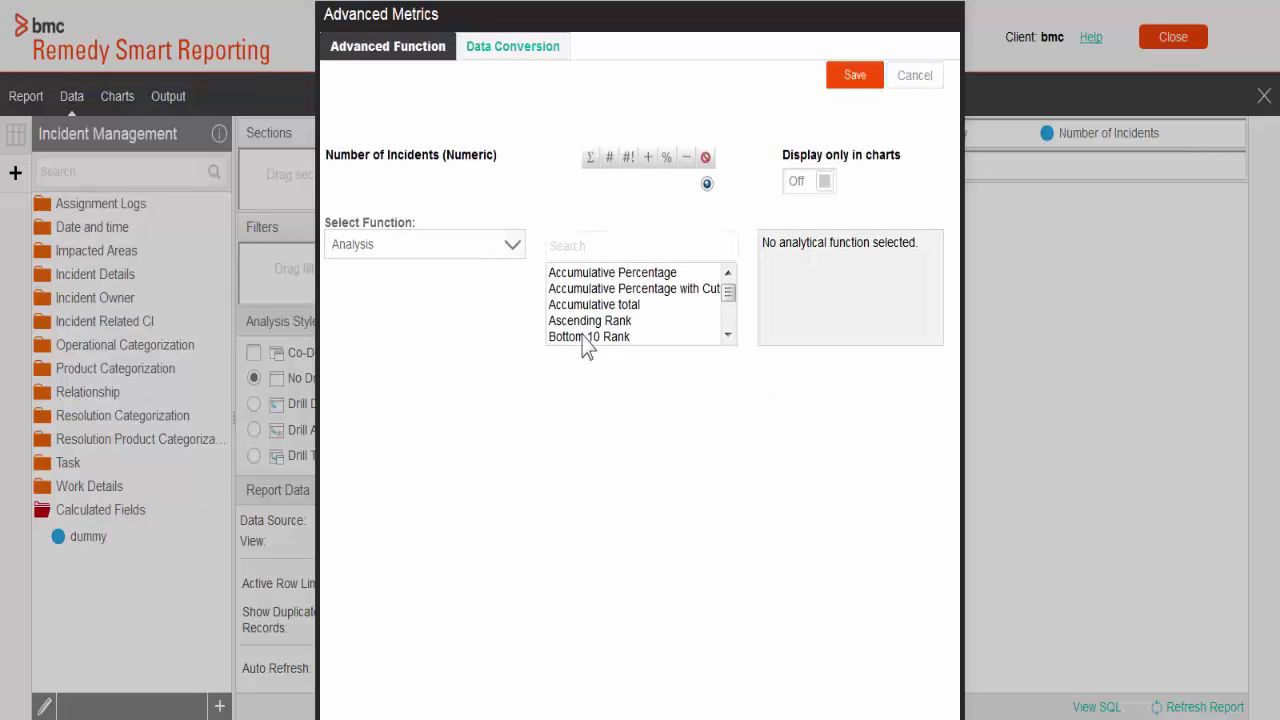
left_click(596, 306)
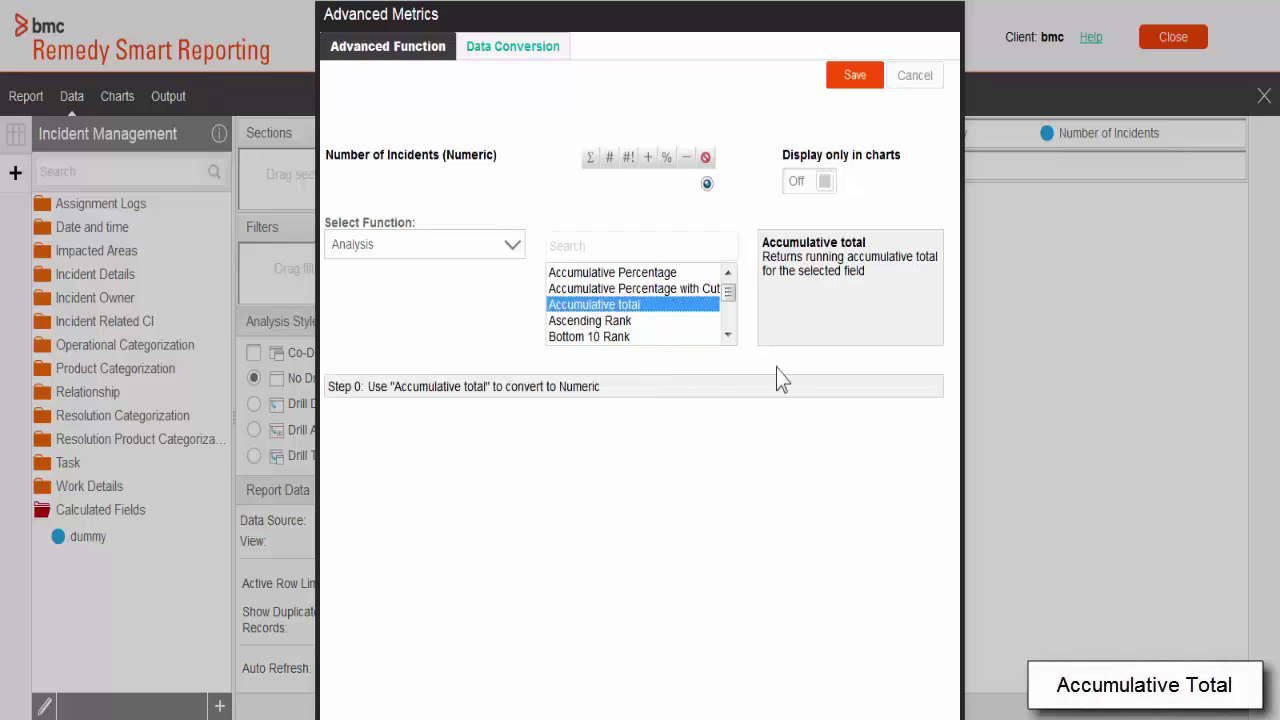
left_click(845, 80)
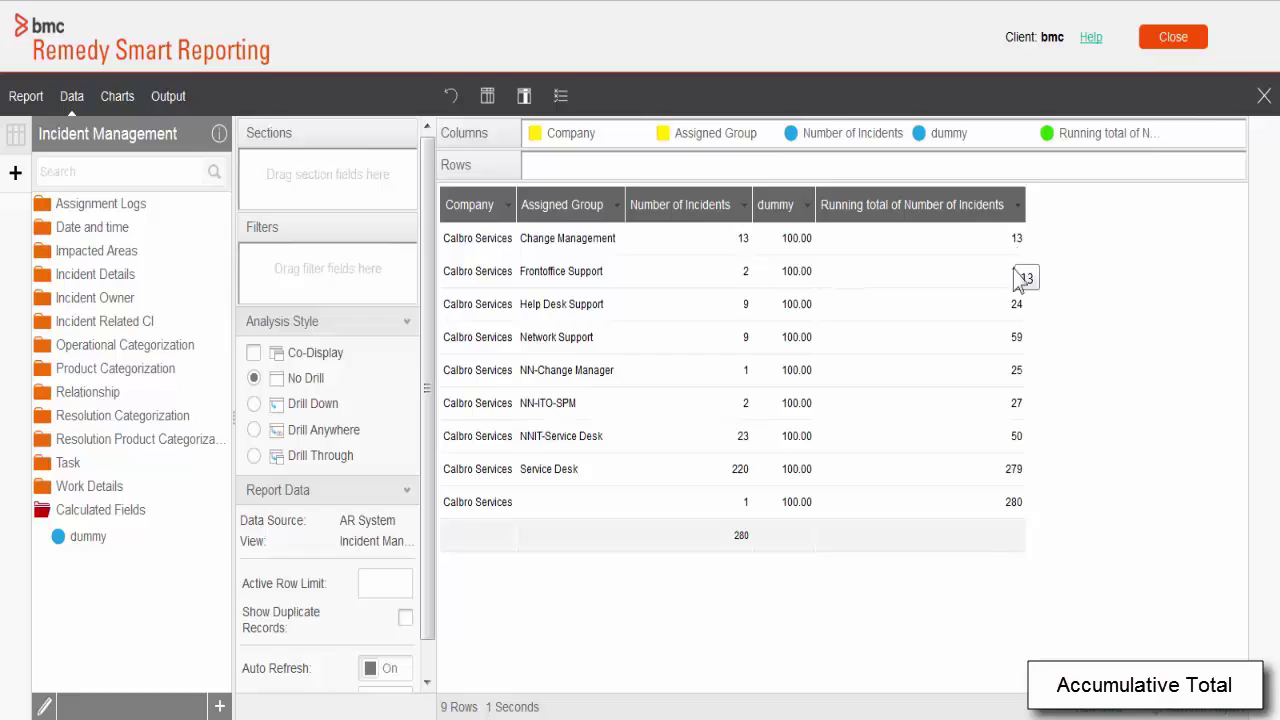
- Check the running total against the incident counts (13, 13, 2), then open the running total column's menu
double_click(750, 240)
double_click(1016, 238)
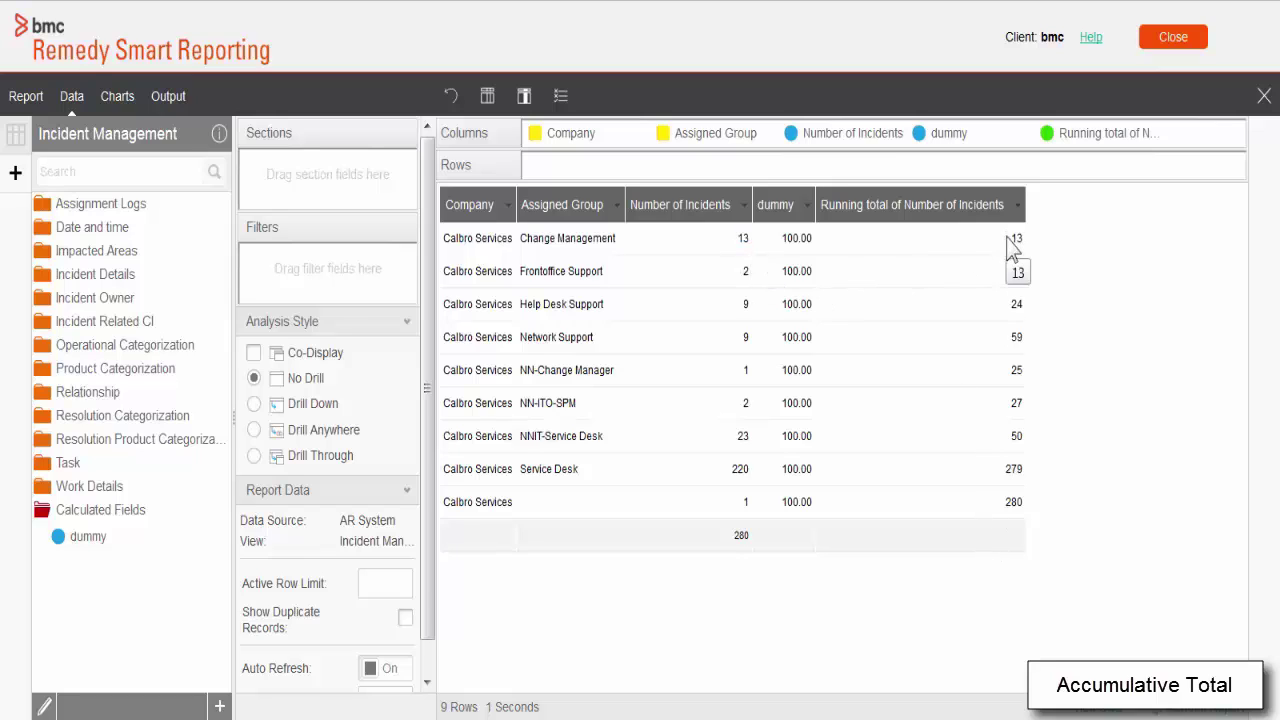
double_click(750, 273)
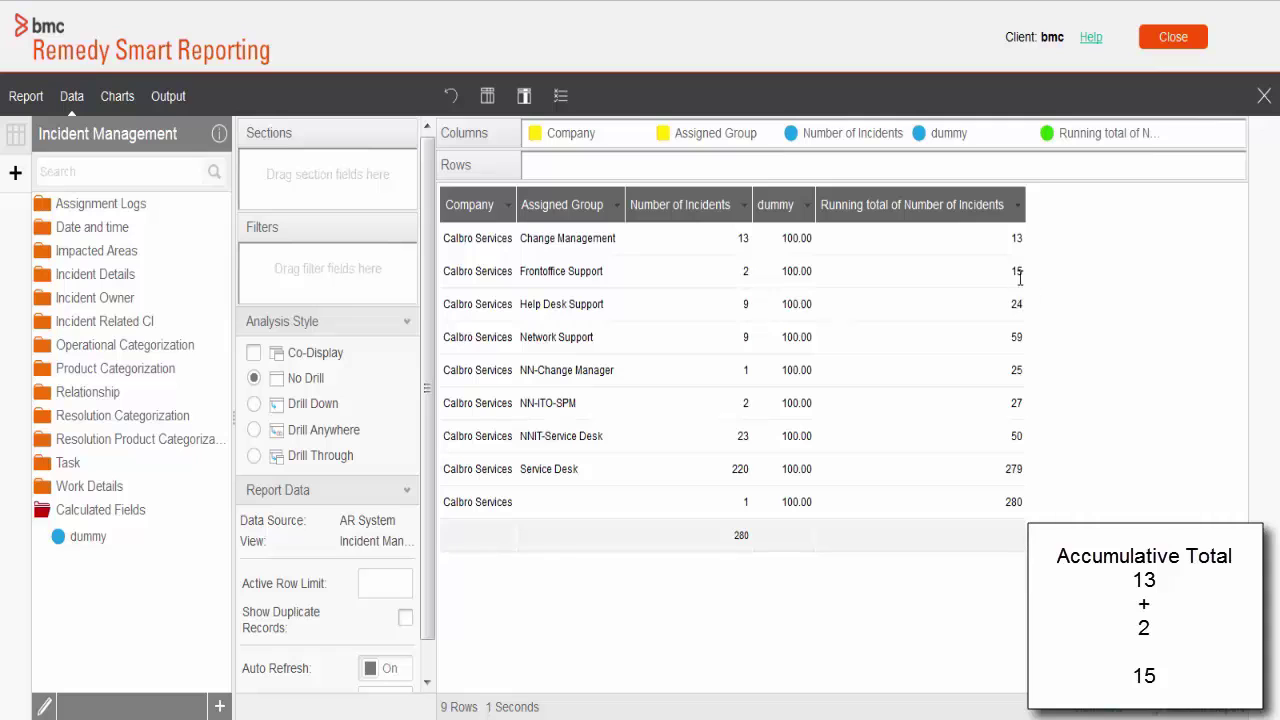
left_click(1155, 133)
- Change the running total column's calculation to Ascending Rank and save
mouse_move(1143, 255)
left_click(1032, 258)
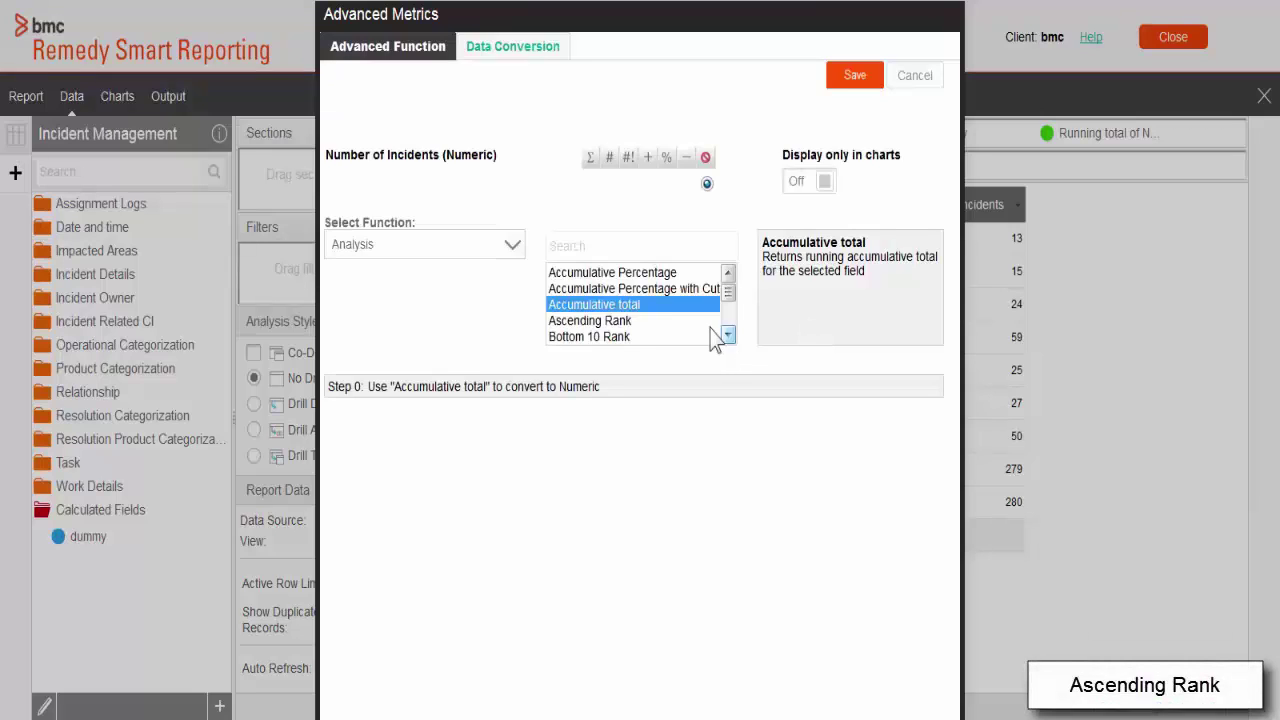
left_click(594, 324)
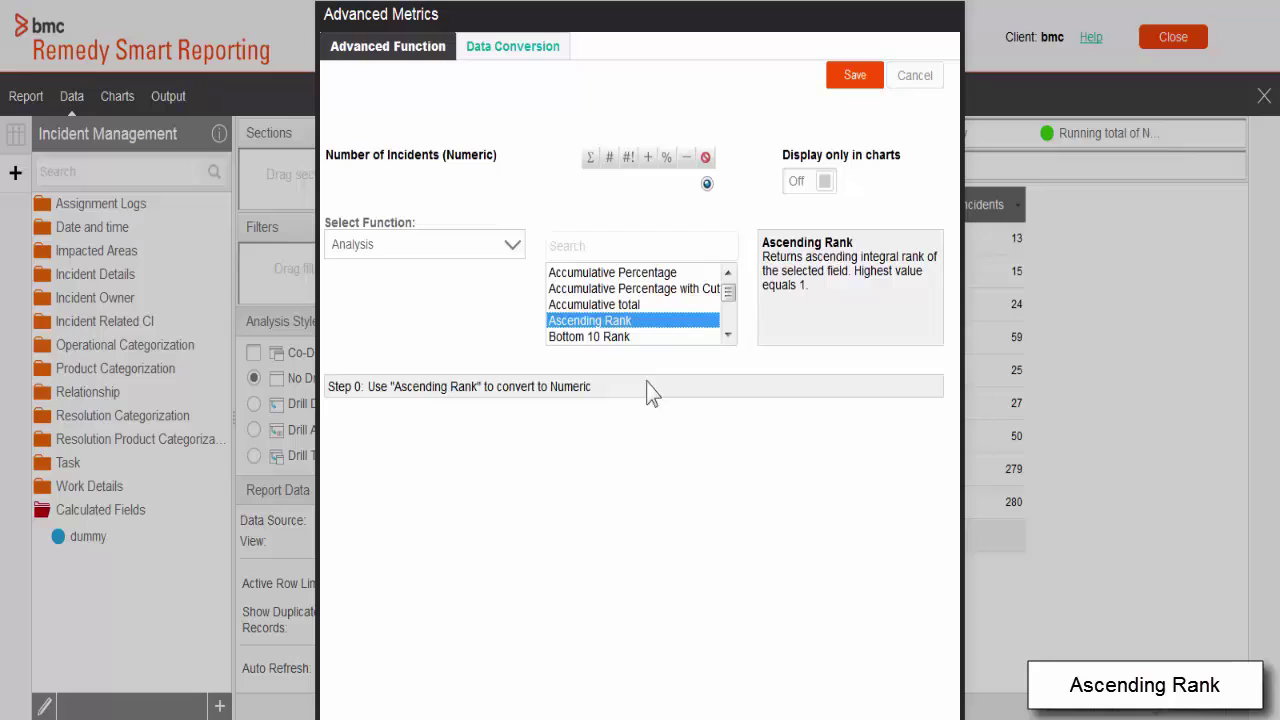
left_click(858, 78)
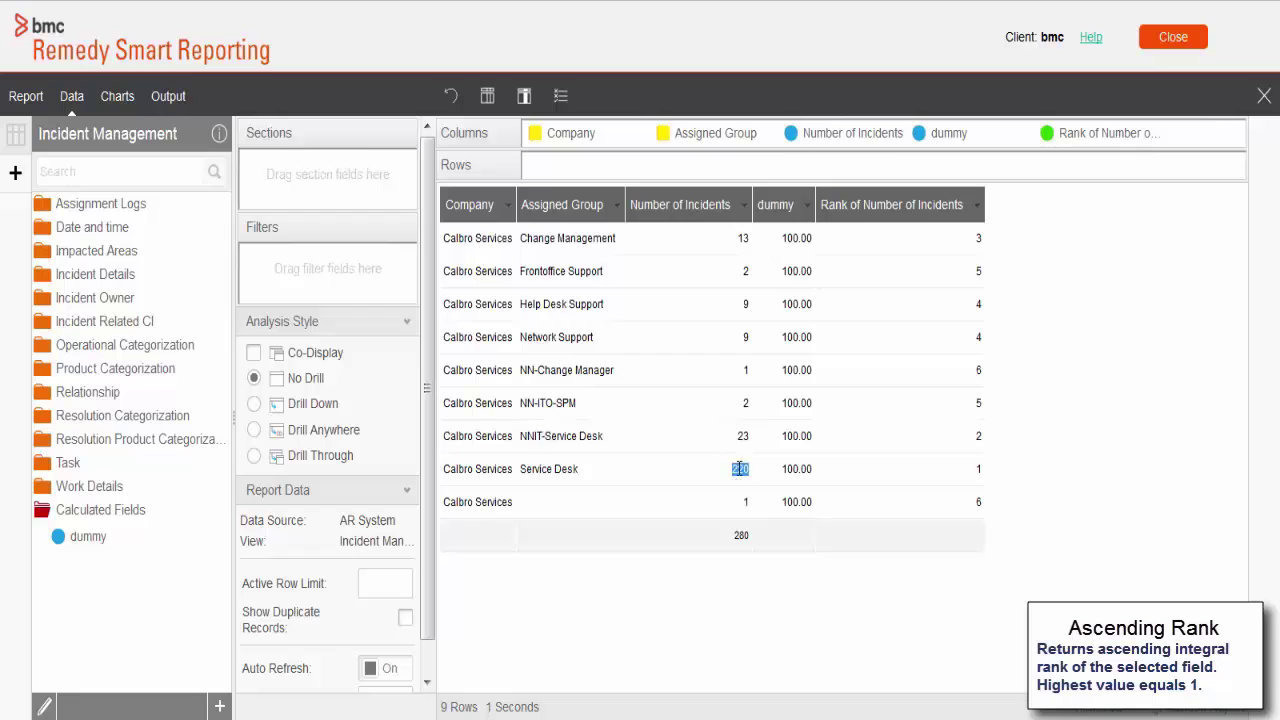
- Check the ranks: Service Desk ranks 1 and NNIT-Service Desk (23 incidents) ranks 2
double_click(978, 470)
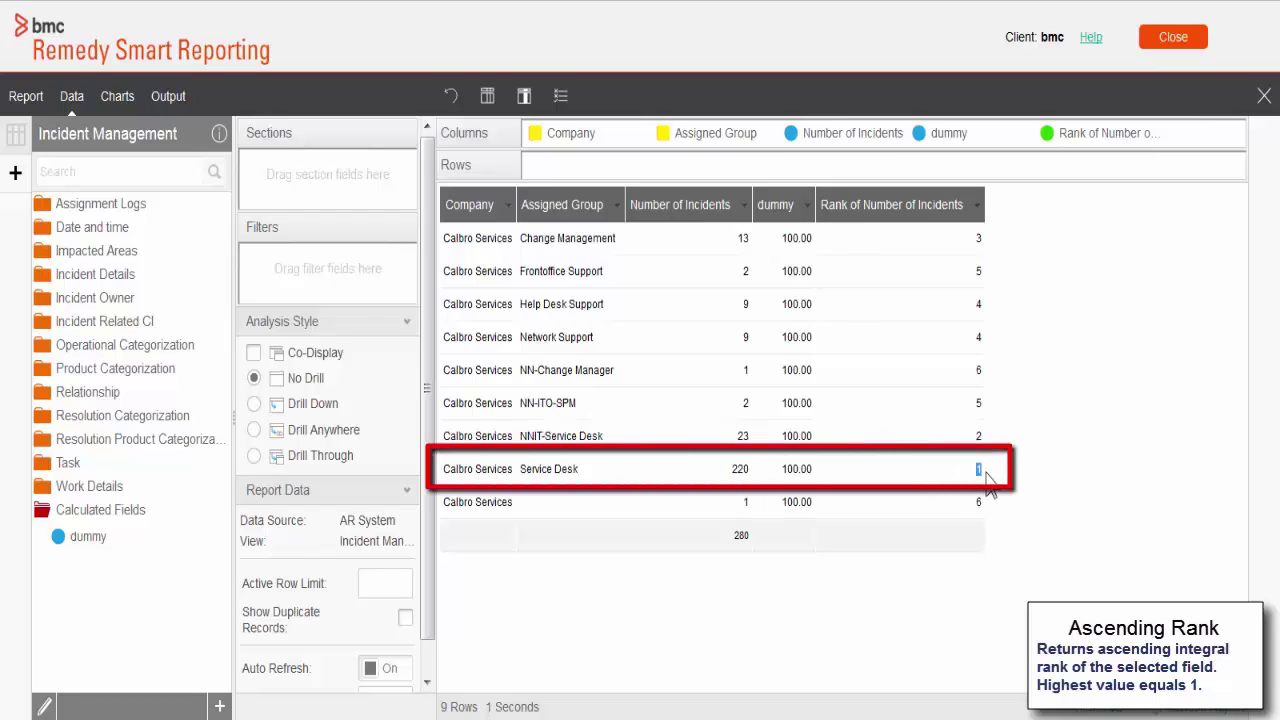
double_click(748, 436)
double_click(976, 437)
- Try the Bottom N Rank calculation on the rank column, with its Bottom N value of 10
left_click(1152, 133)
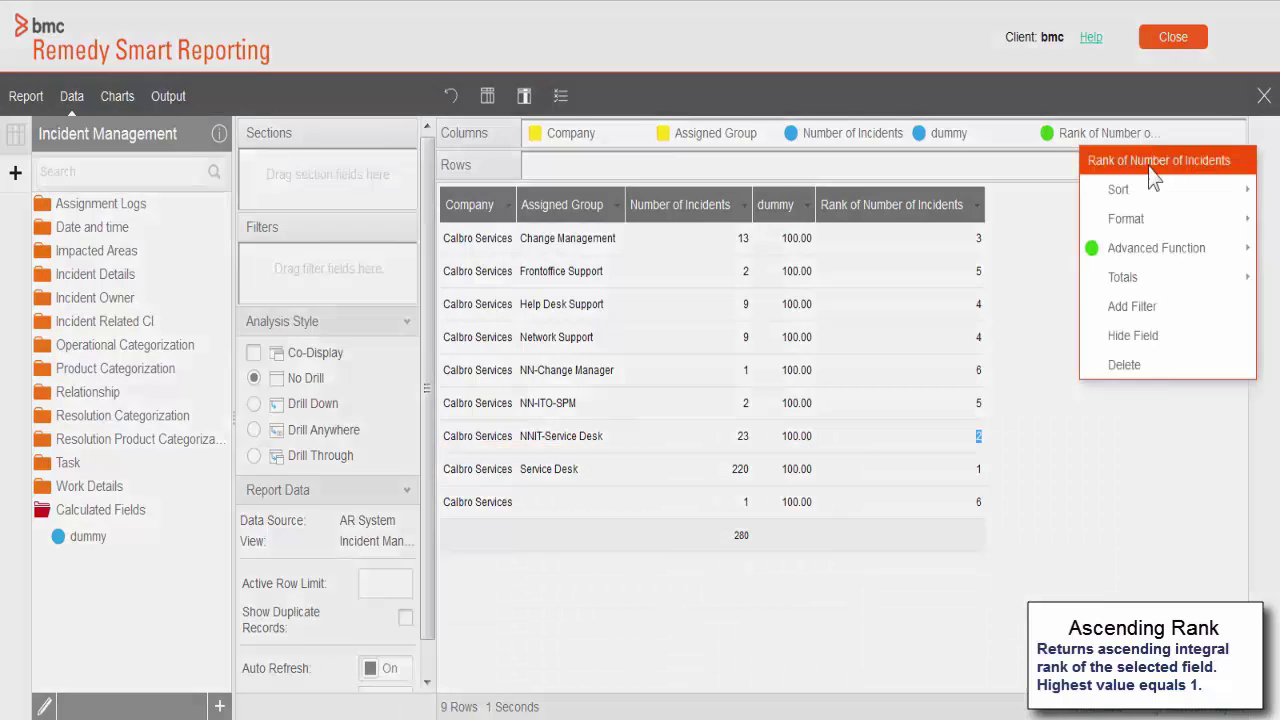
mouse_move(1133, 252)
left_click(940, 250)
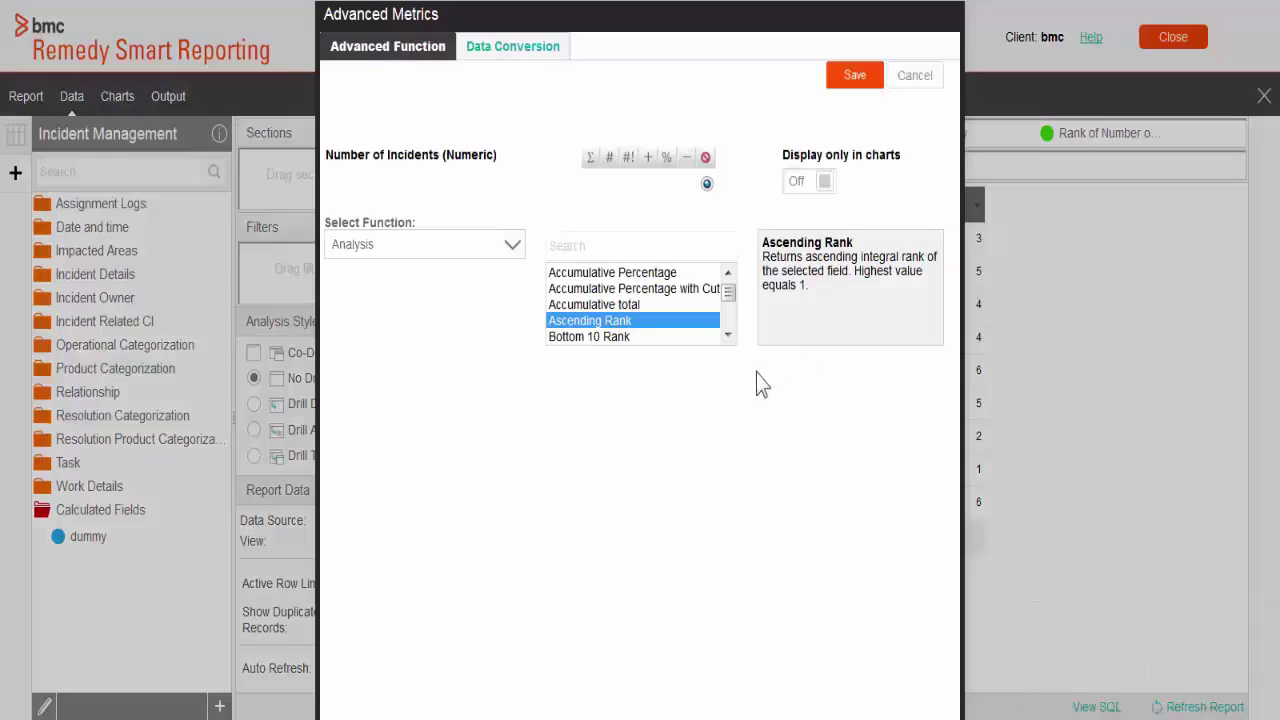
scroll(715, 345, "down", 1)
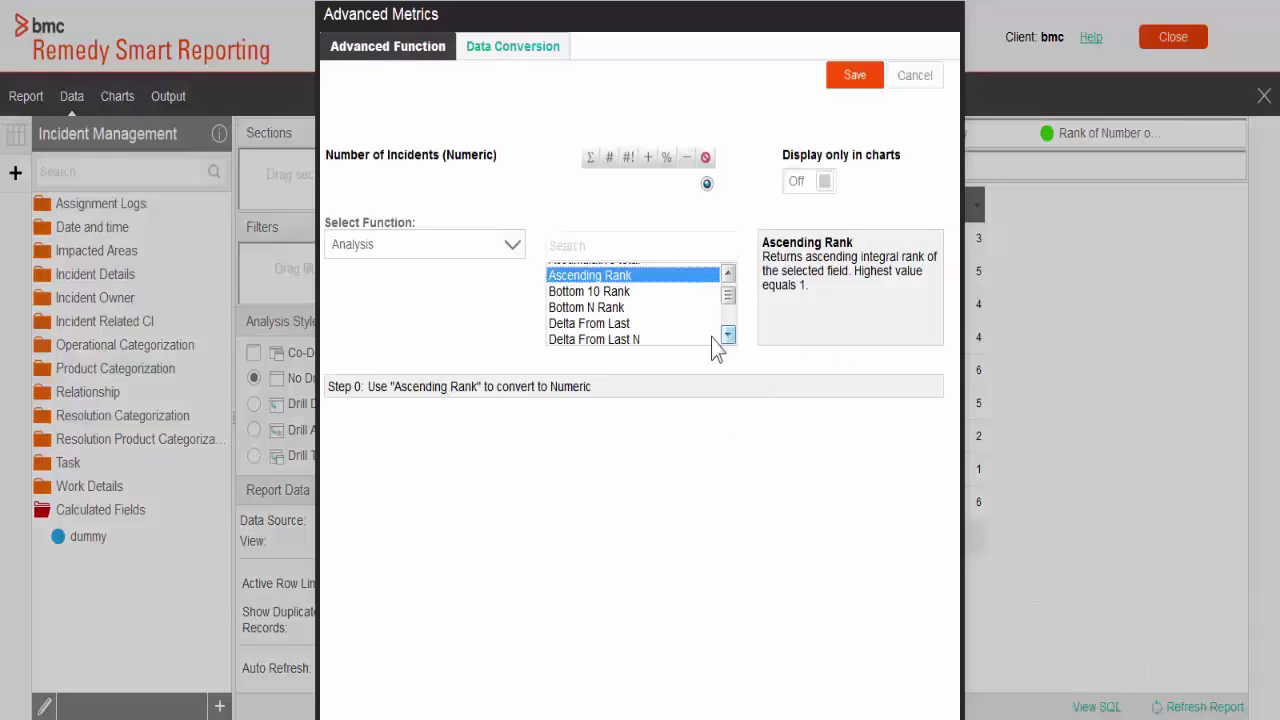
left_click(588, 309)
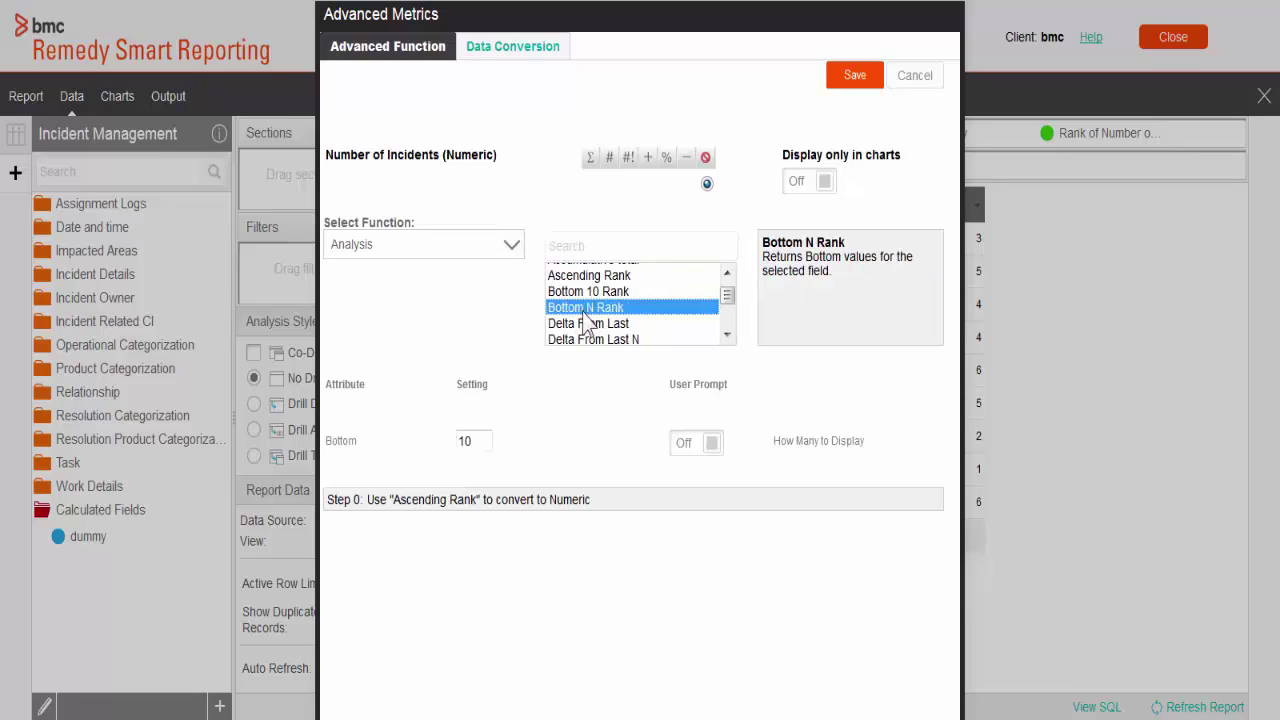
double_click(474, 442)
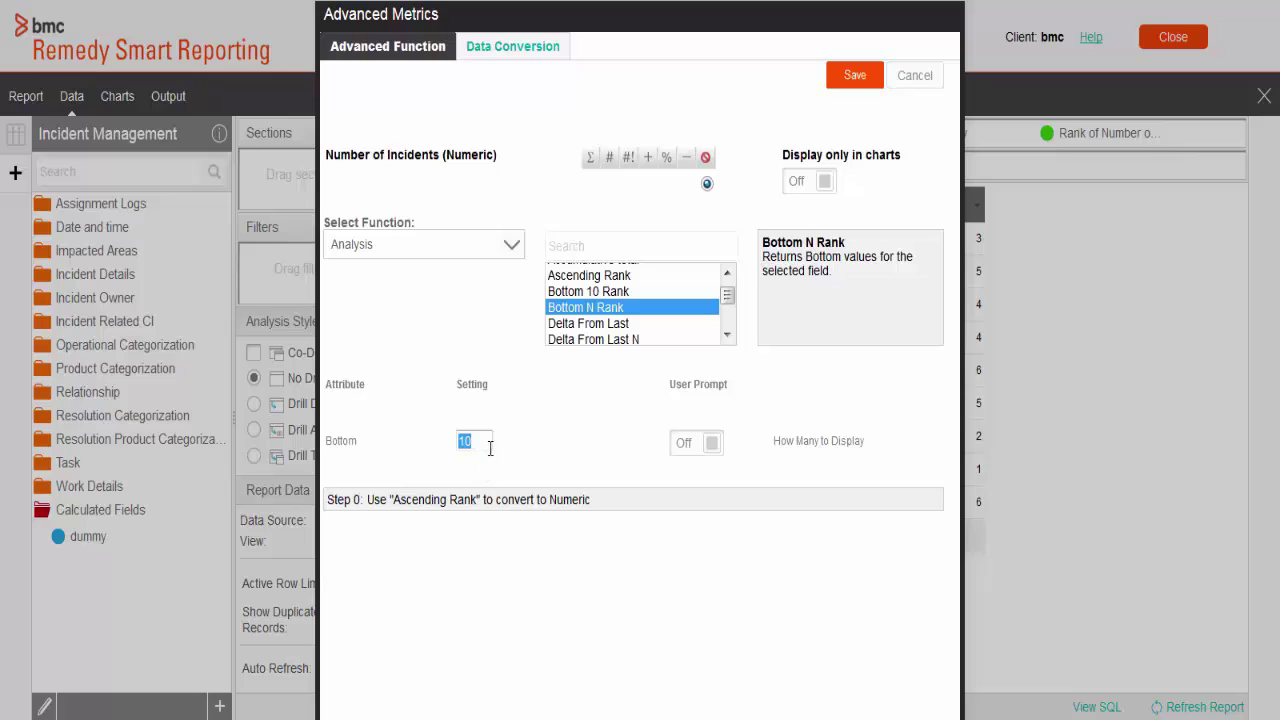
left_click(573, 443)
- Apply Delta From Last instead and confirm Frontoffice Support's delta of -11
scroll(723, 334, "down", 1)
left_click(615, 279)
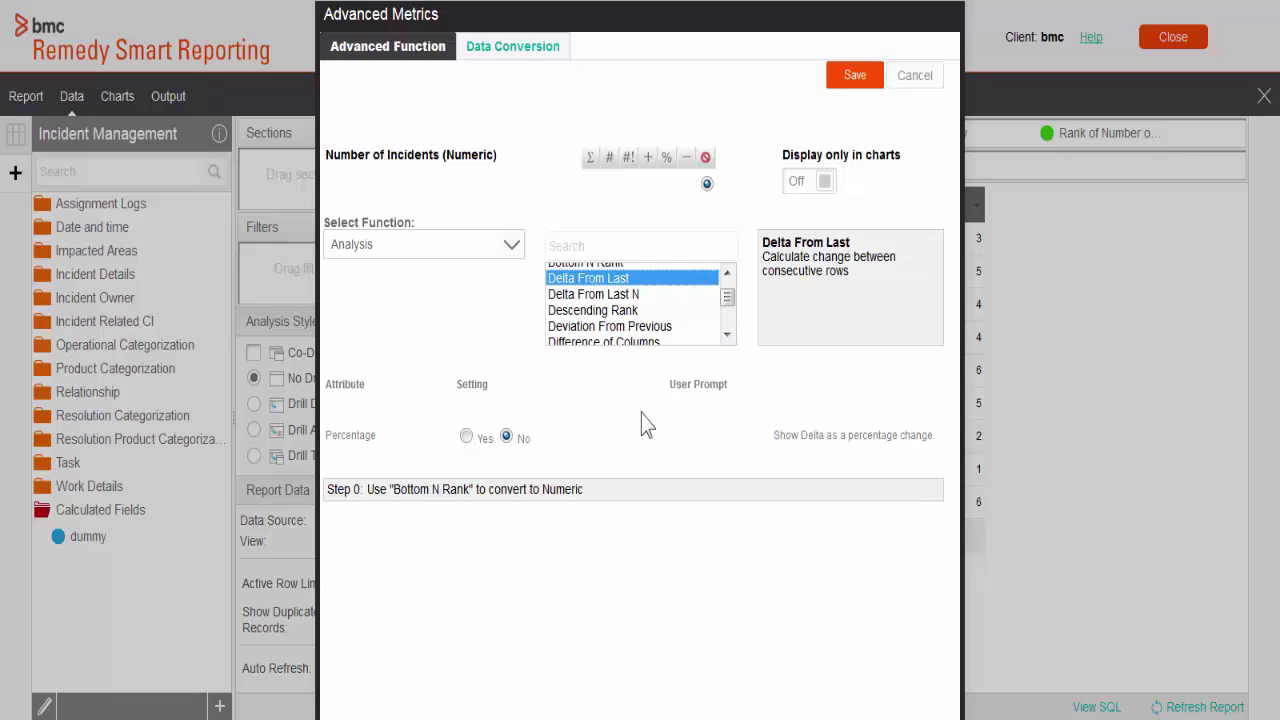
left_click(855, 76)
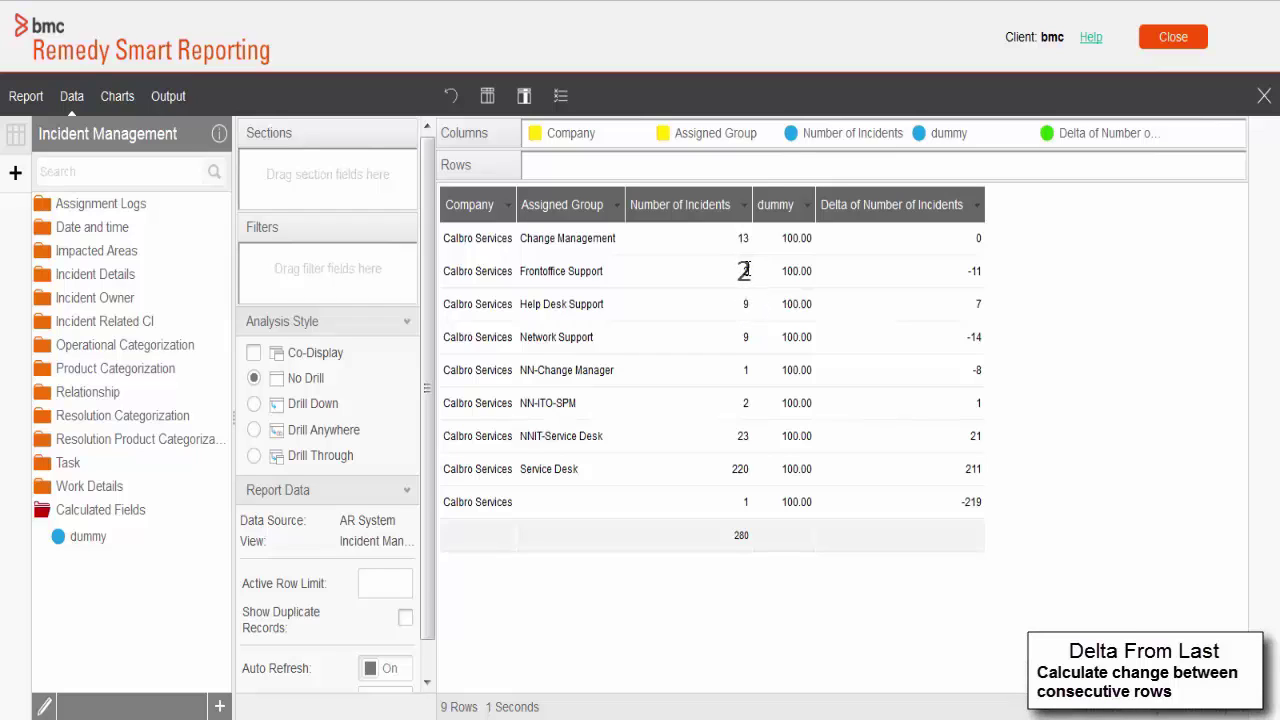
double_click(974, 271)
left_click(752, 262)
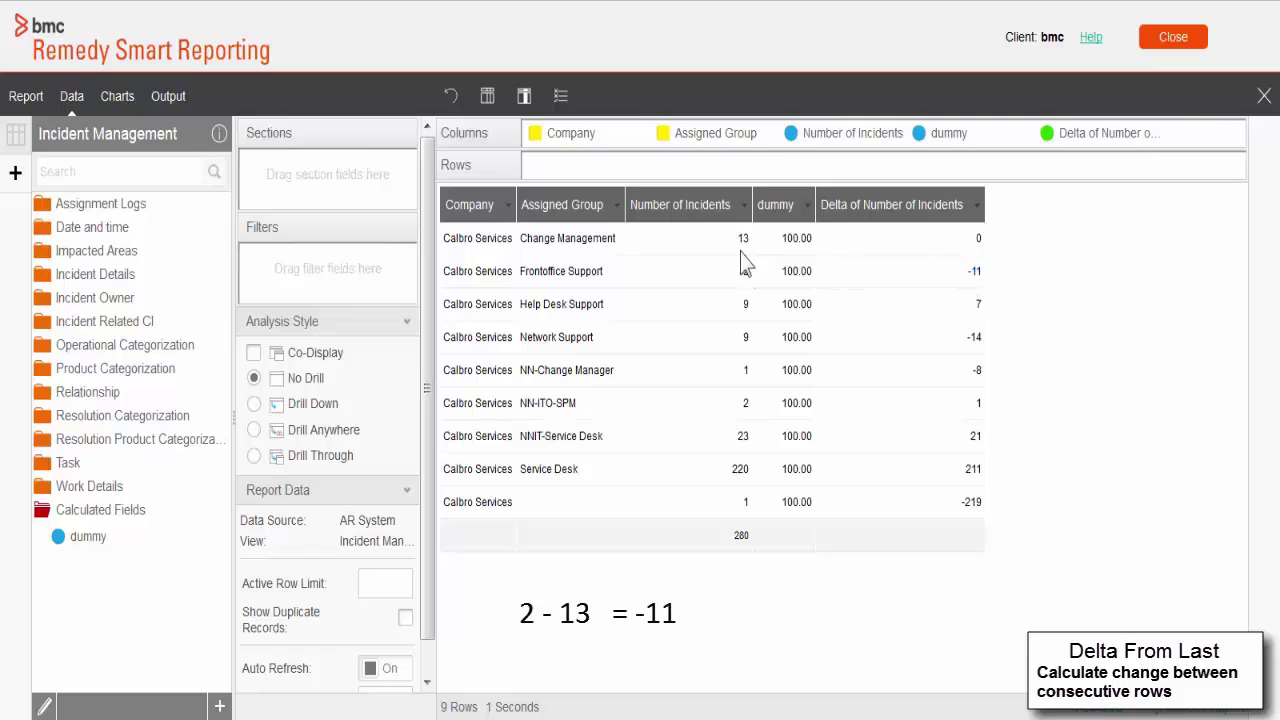
- Try the percentage delta, Delta From Last N and Descending Rank calculations on the delta column
left_click(1153, 133)
mouse_move(1106, 249)
left_click(1028, 249)
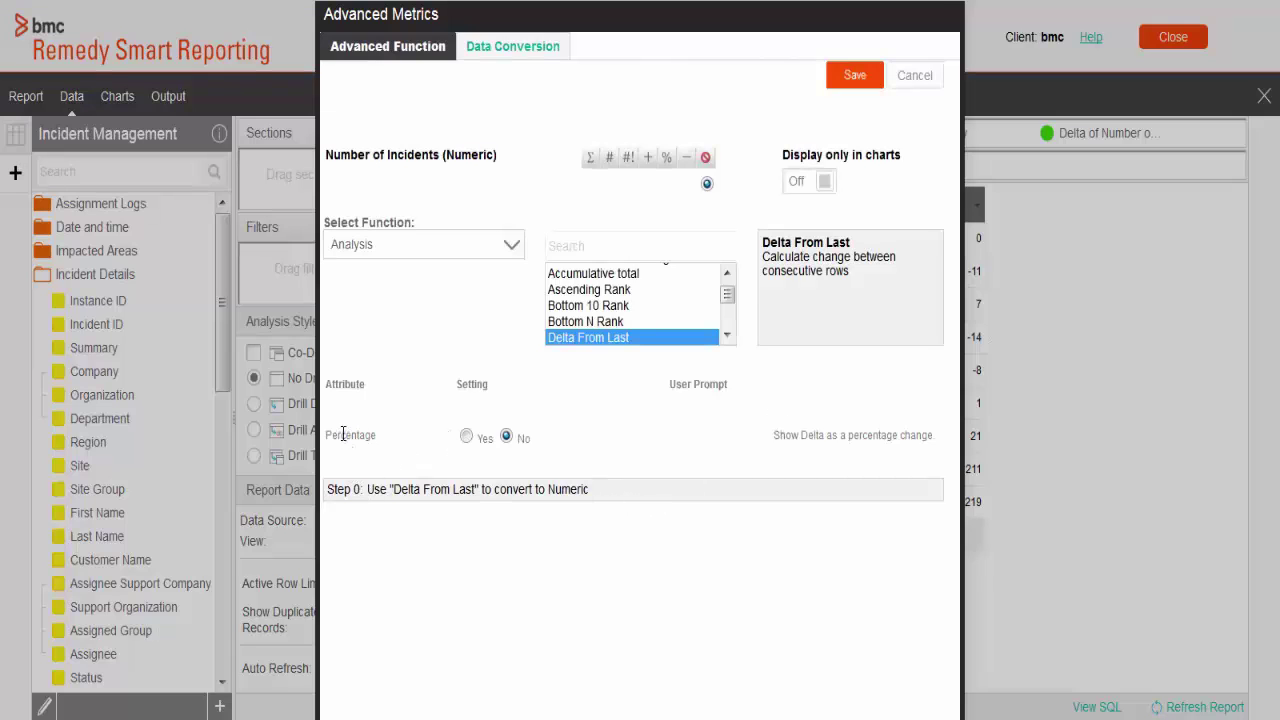
left_click(466, 437)
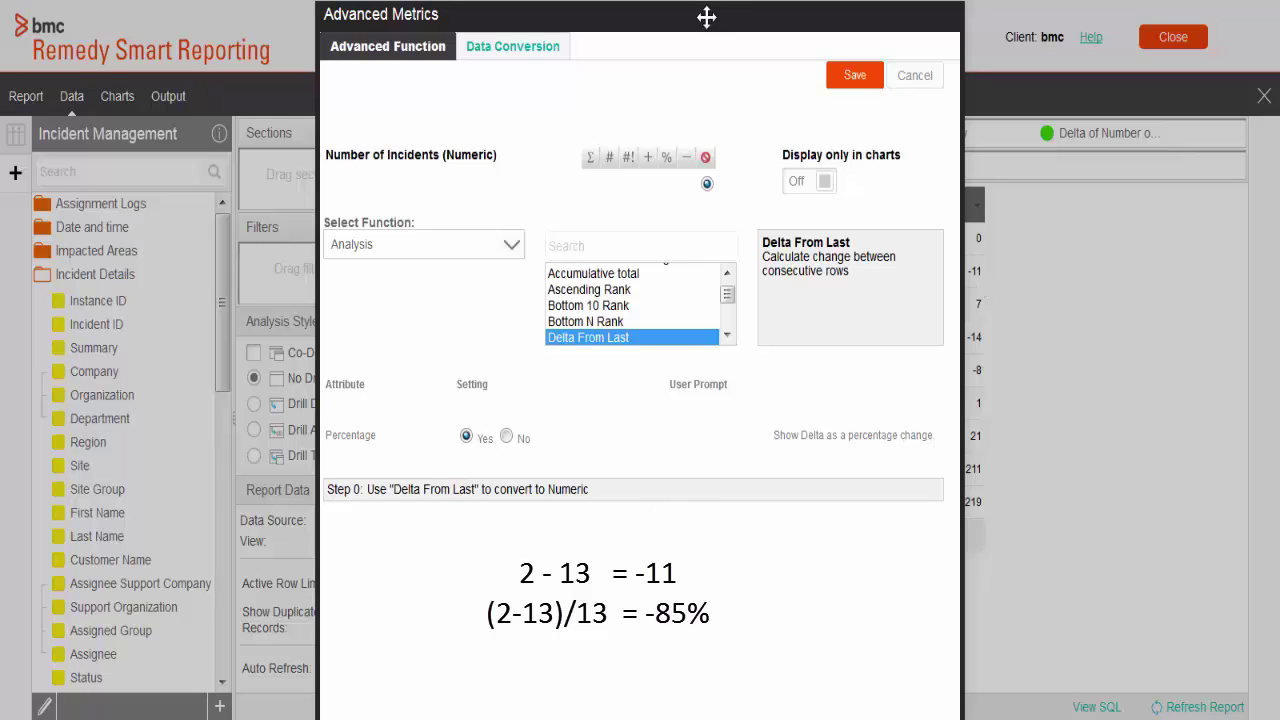
left_click_drag(706, 16, 446, 24)
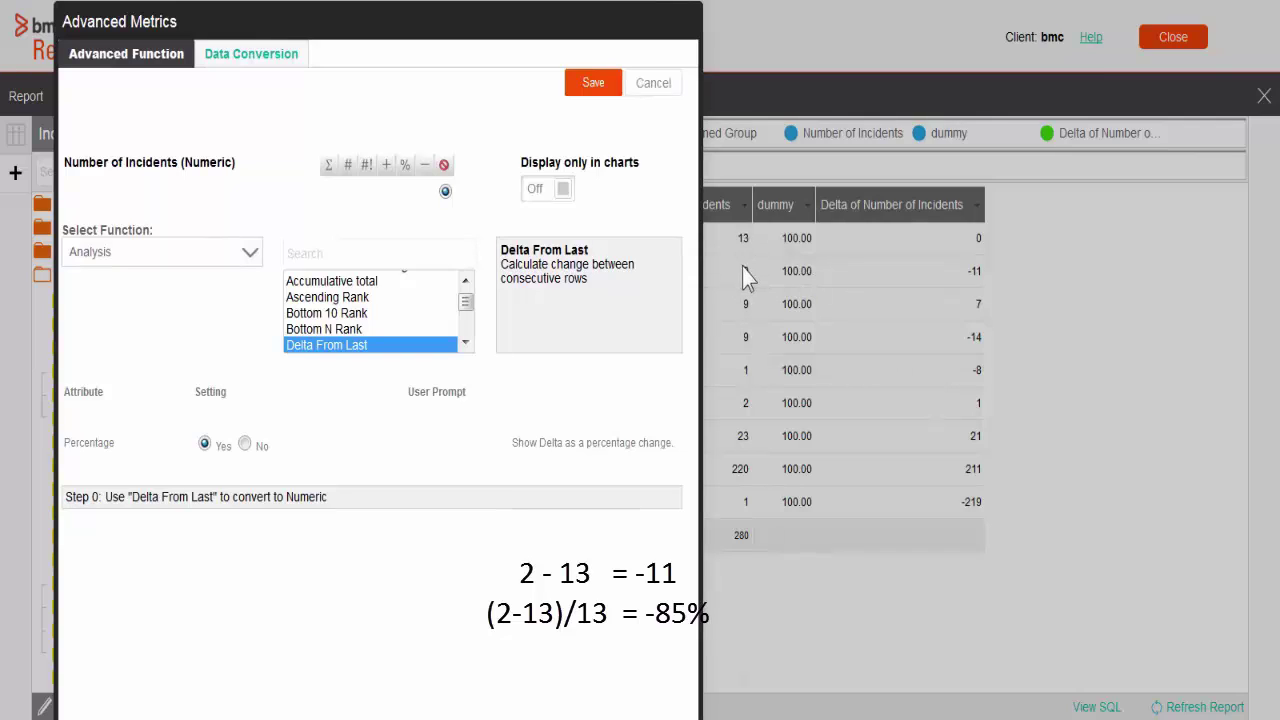
left_click(466, 343)
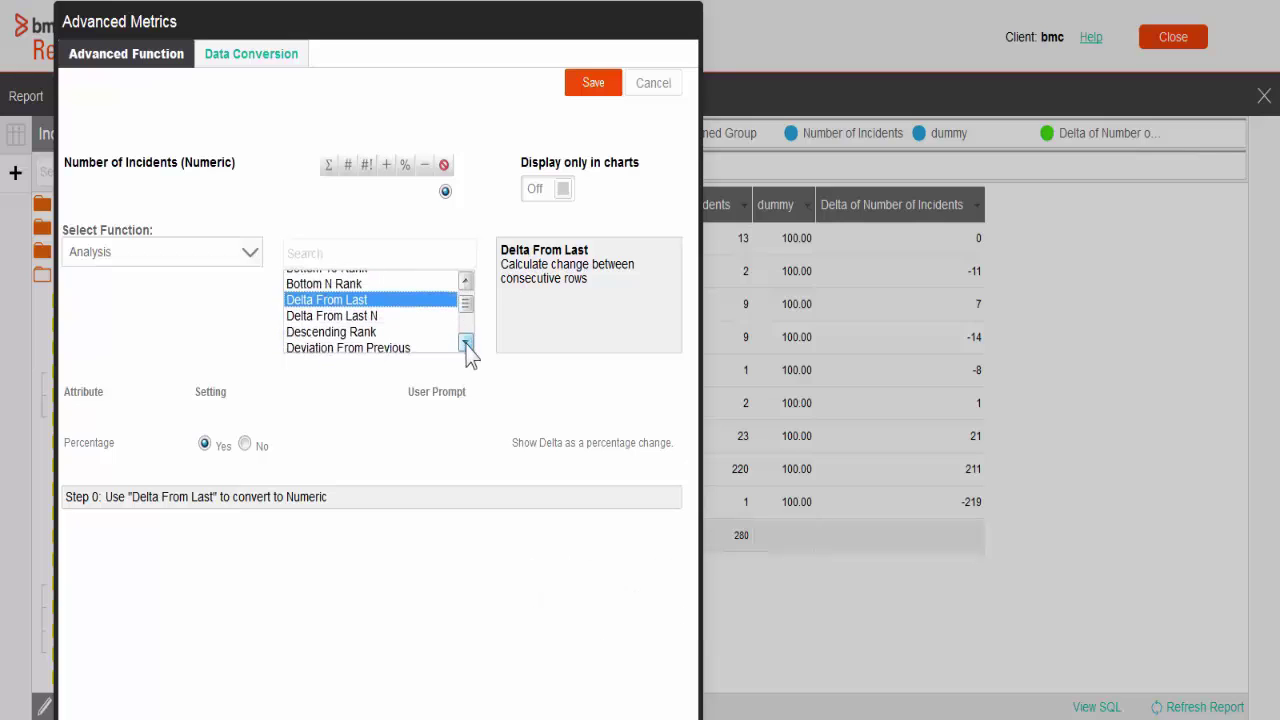
left_click(345, 318)
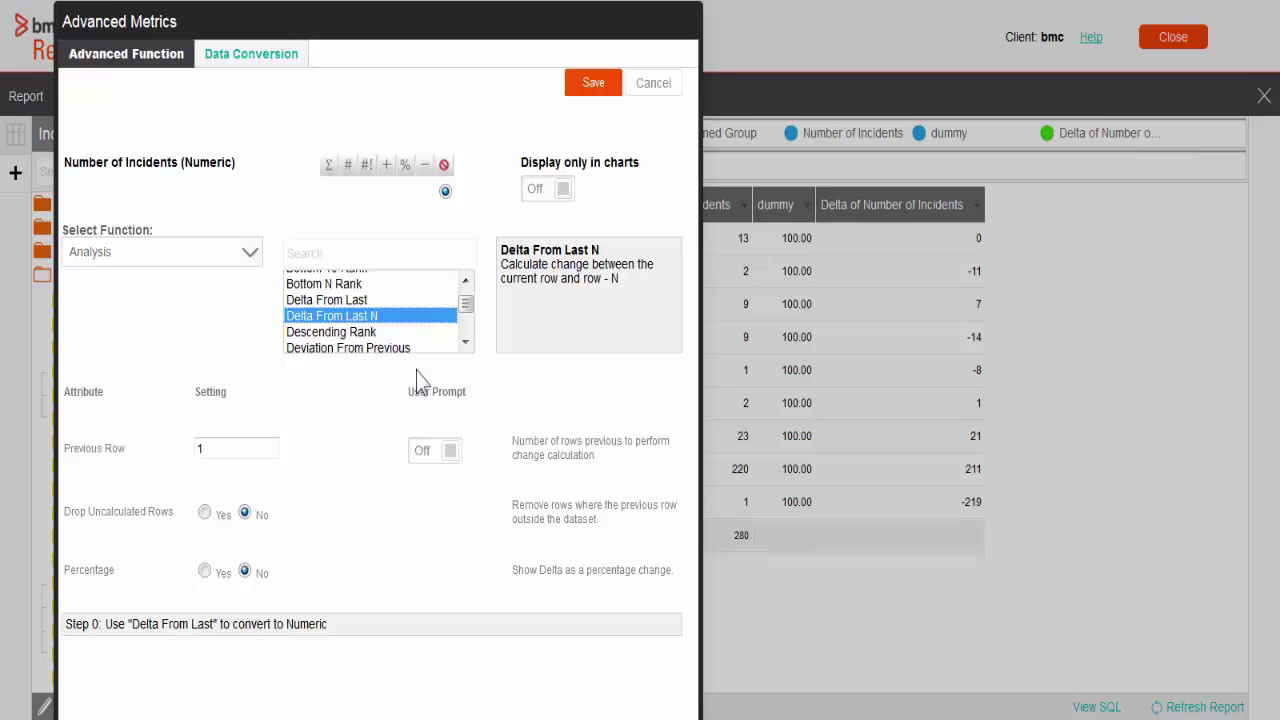
left_click(466, 342)
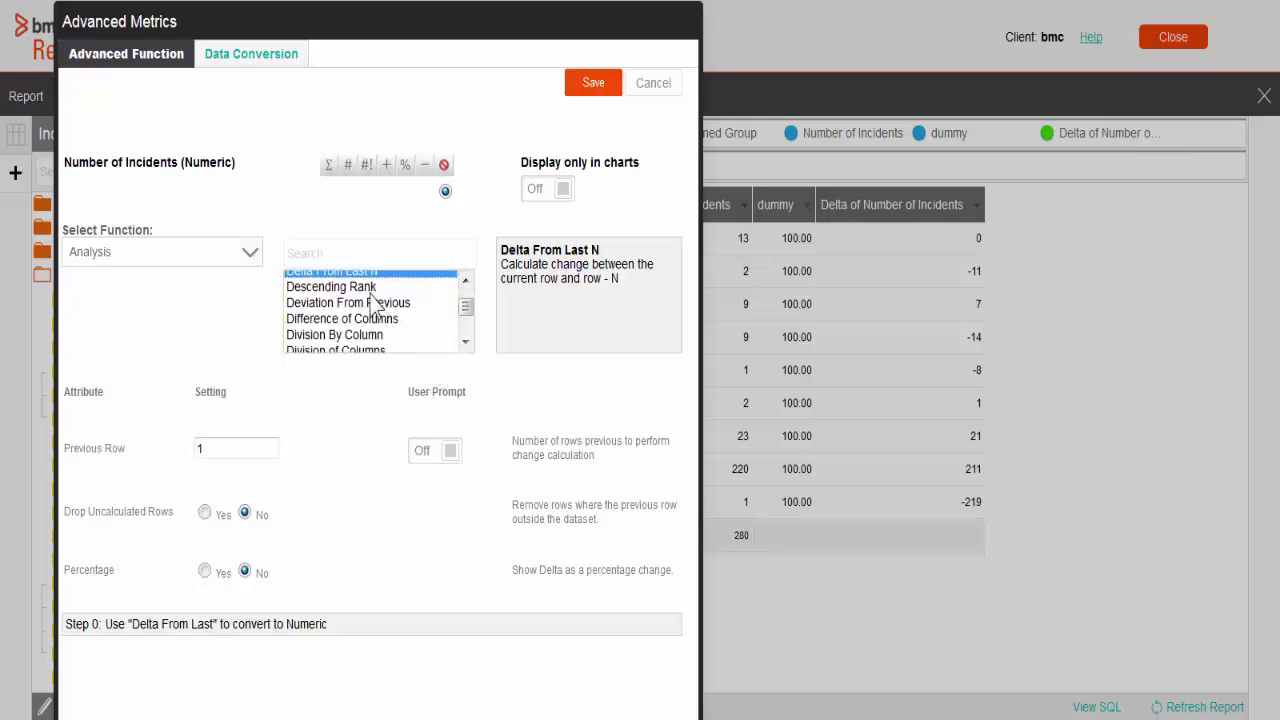
left_click(378, 288)
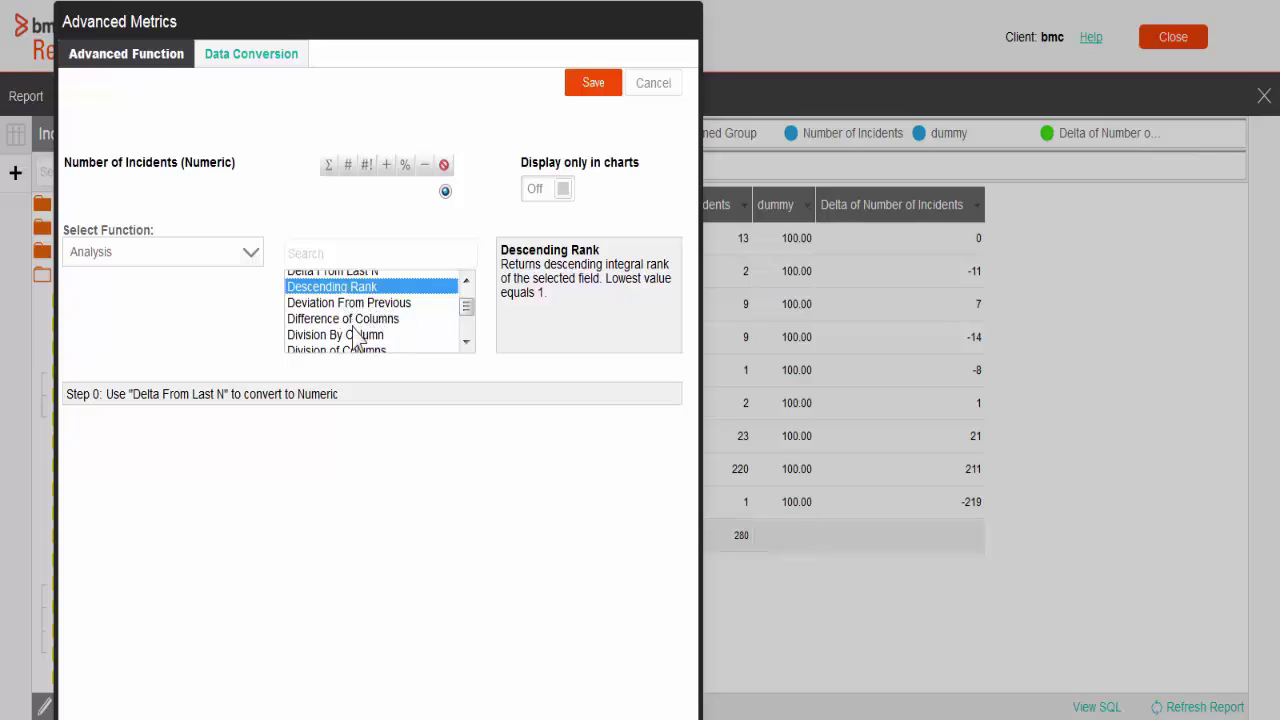
- Set Difference of Columns subtracting the dummy column, and save
left_click(358, 319)
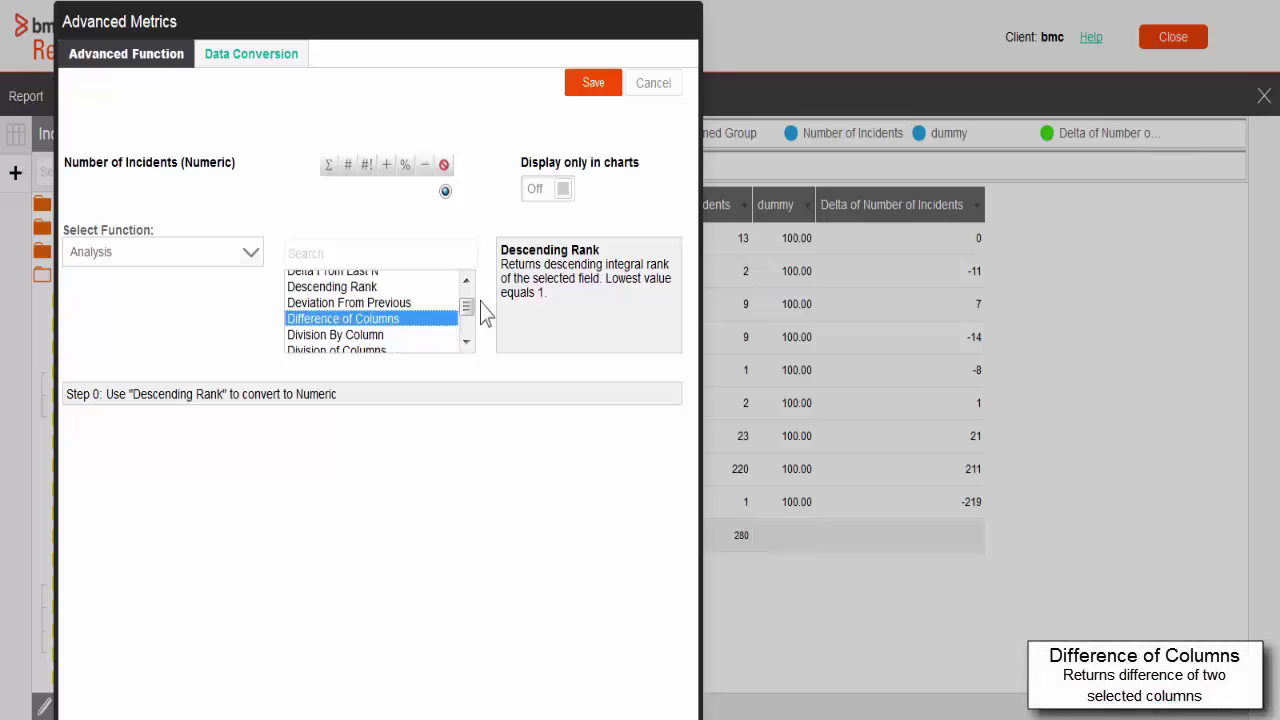
left_click(378, 443)
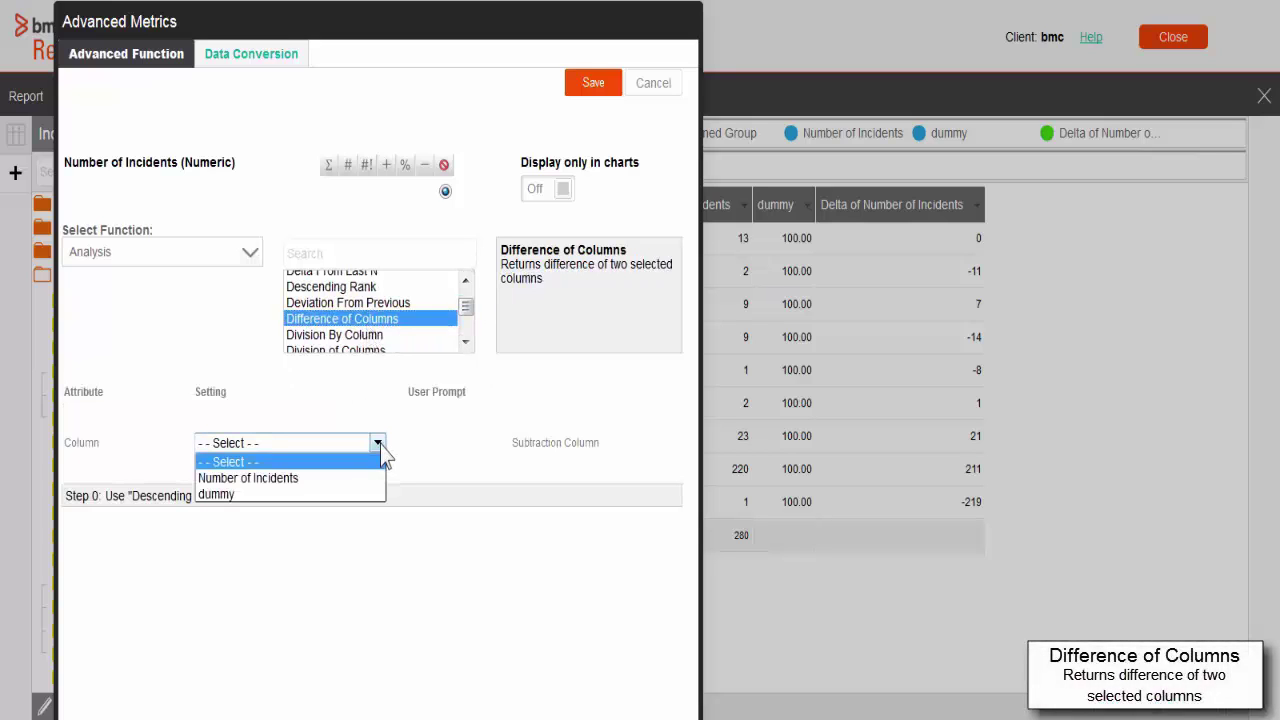
left_click(337, 494)
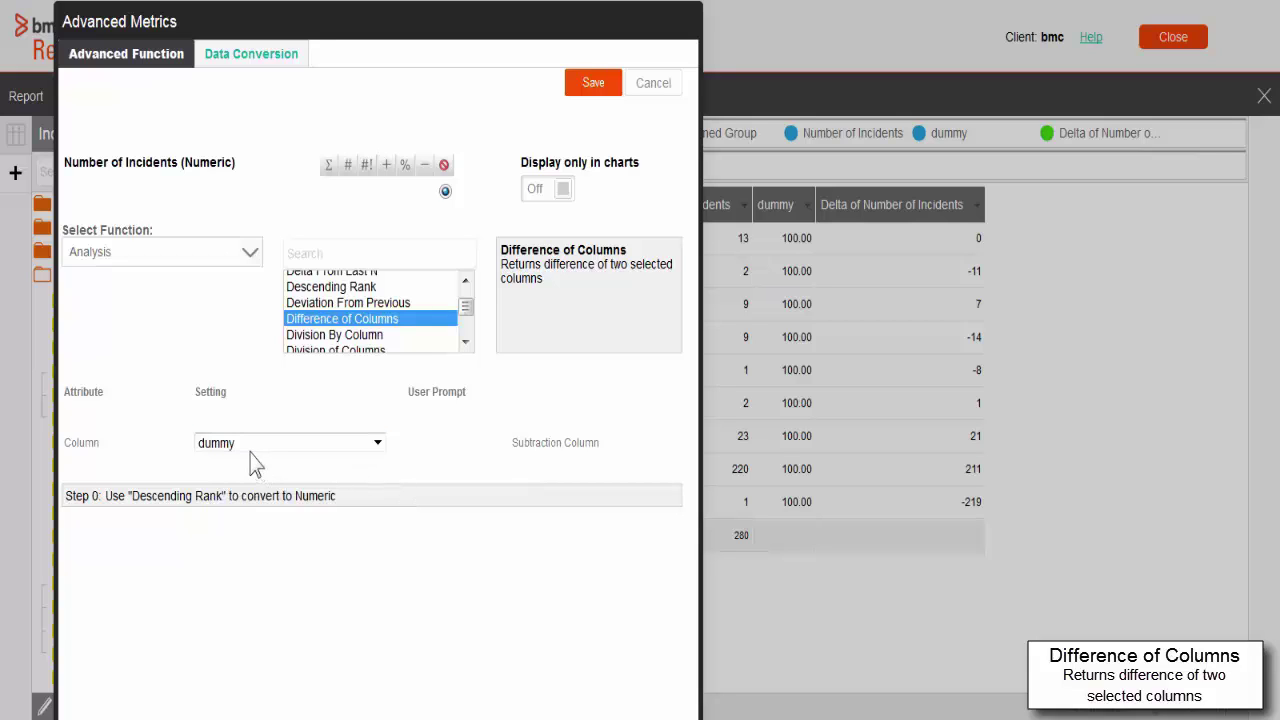
left_click(594, 85)
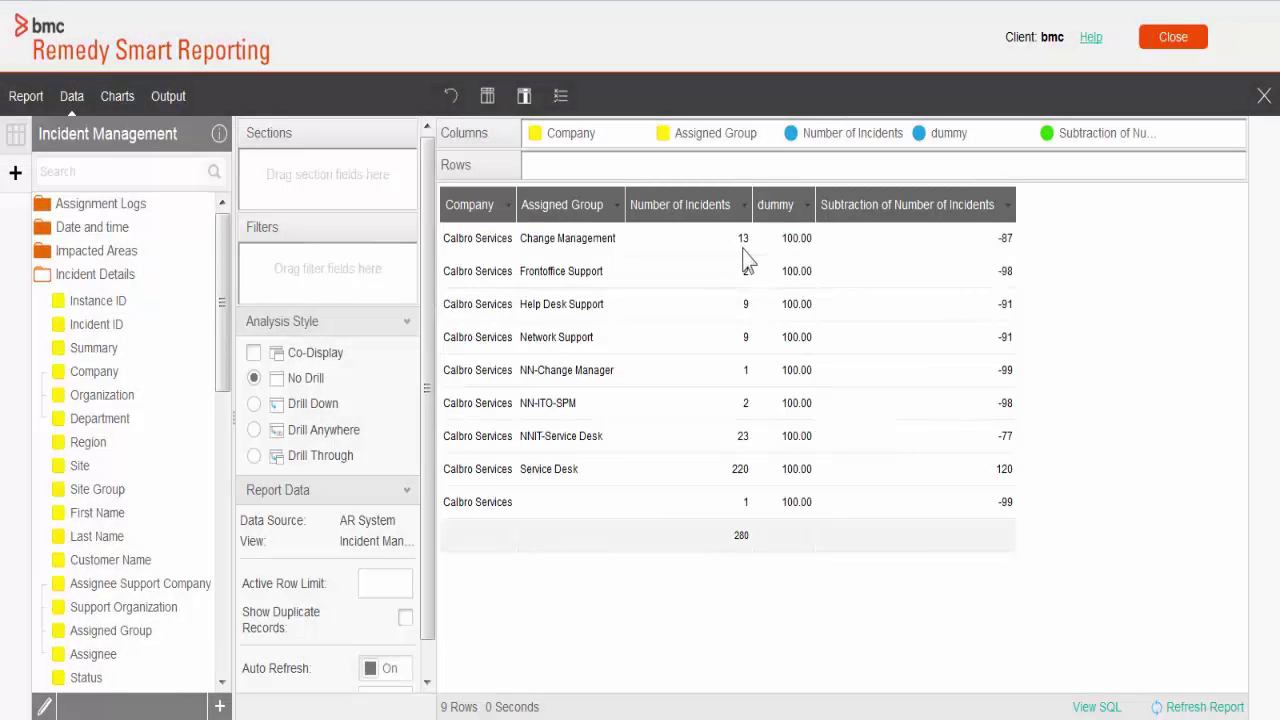
- Confirm the first row's 13 minus dummy 100 gives -87, then open the subtraction column's menu
left_click_drag(784, 237, 814, 238)
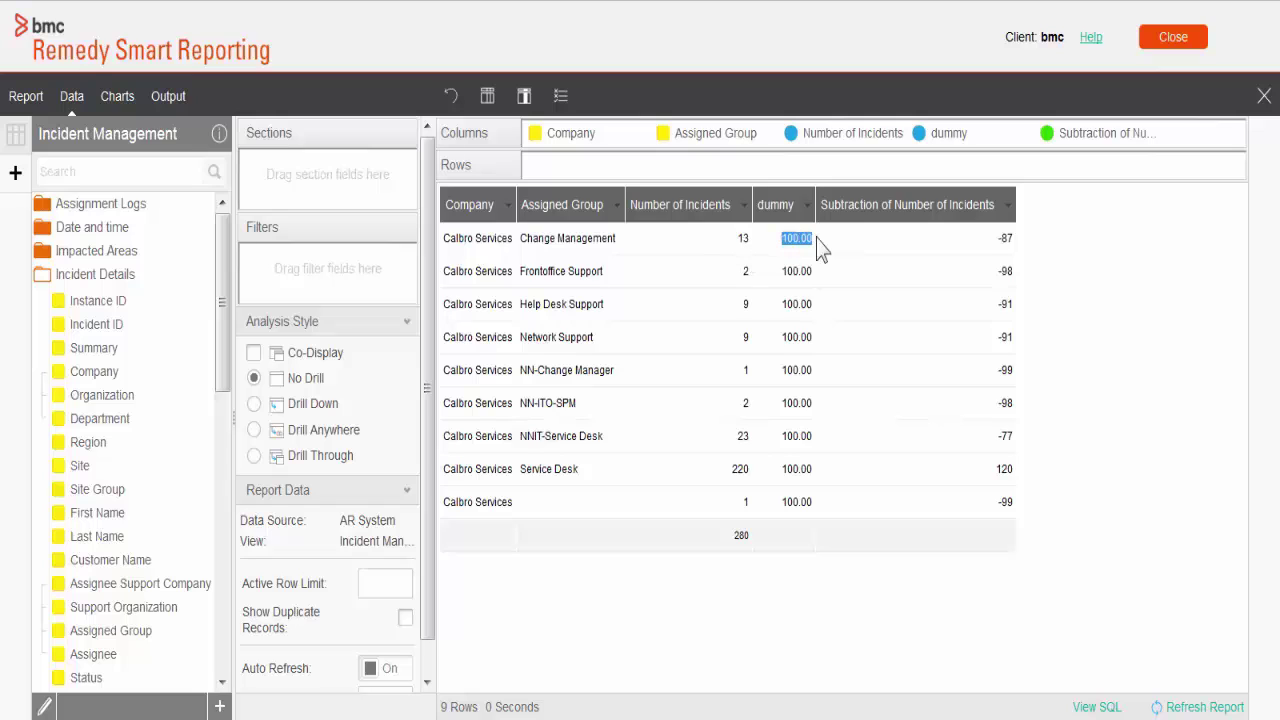
double_click(743, 238)
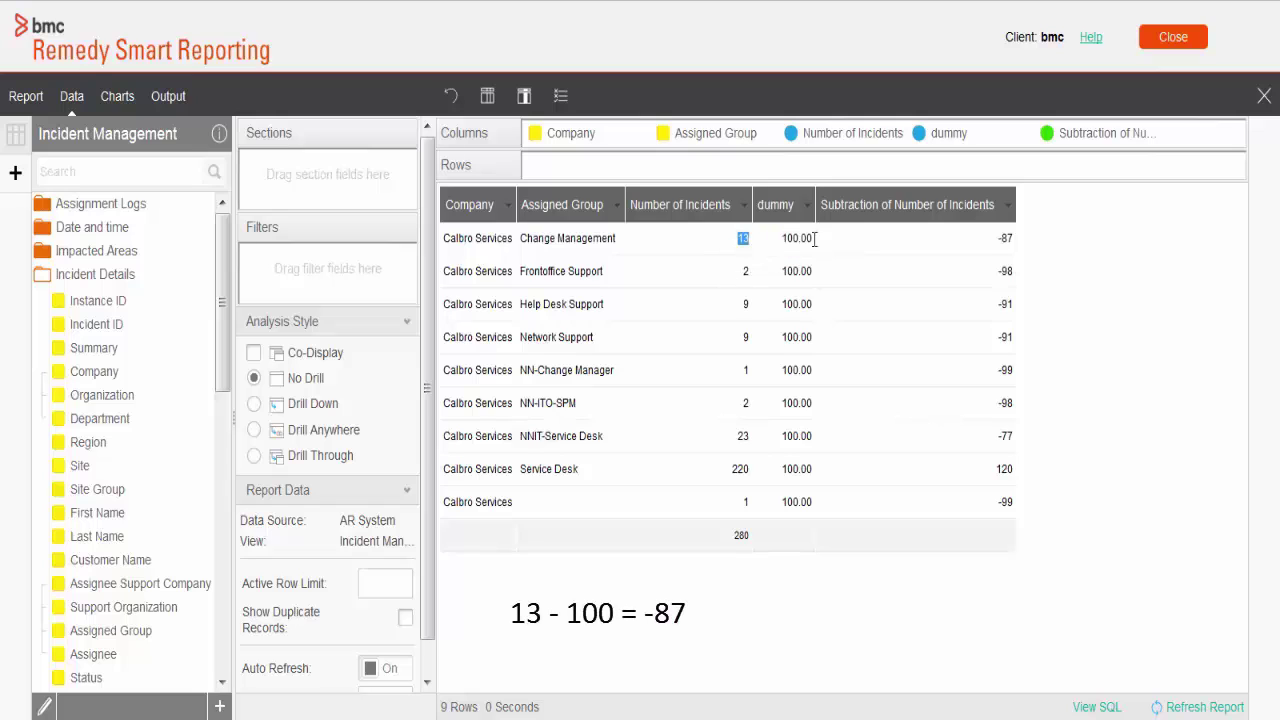
double_click(1005, 240)
left_click(1148, 133)
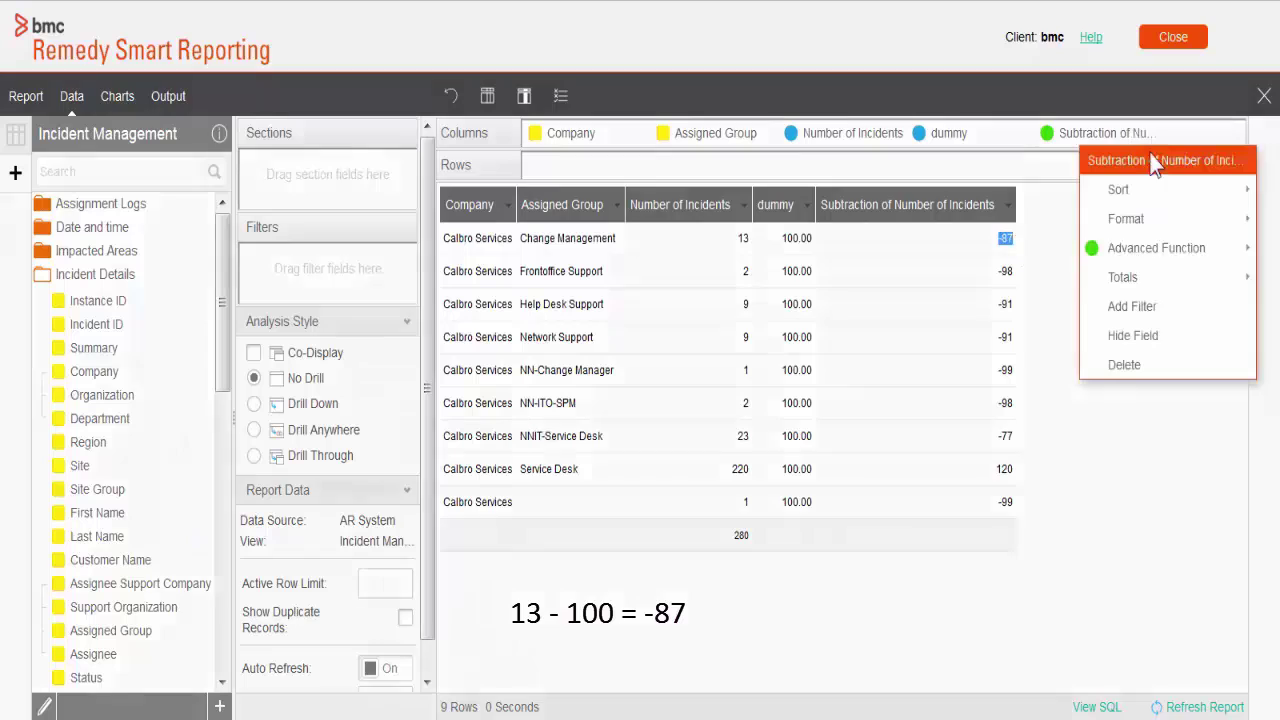
- Edit the subtraction column's function, try Natural Logarithm, then select Percentage of Total
mouse_move(1152, 250)
left_click(1022, 250)
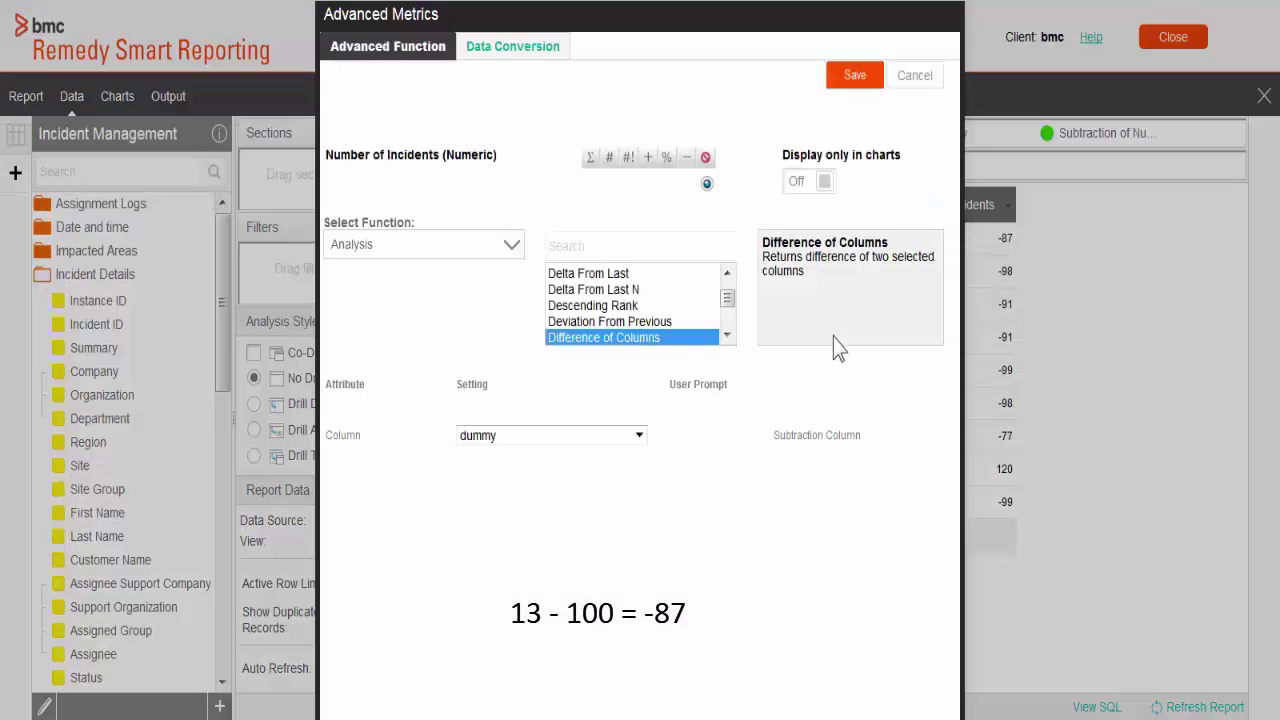
left_click(727, 335)
left_click(728, 338)
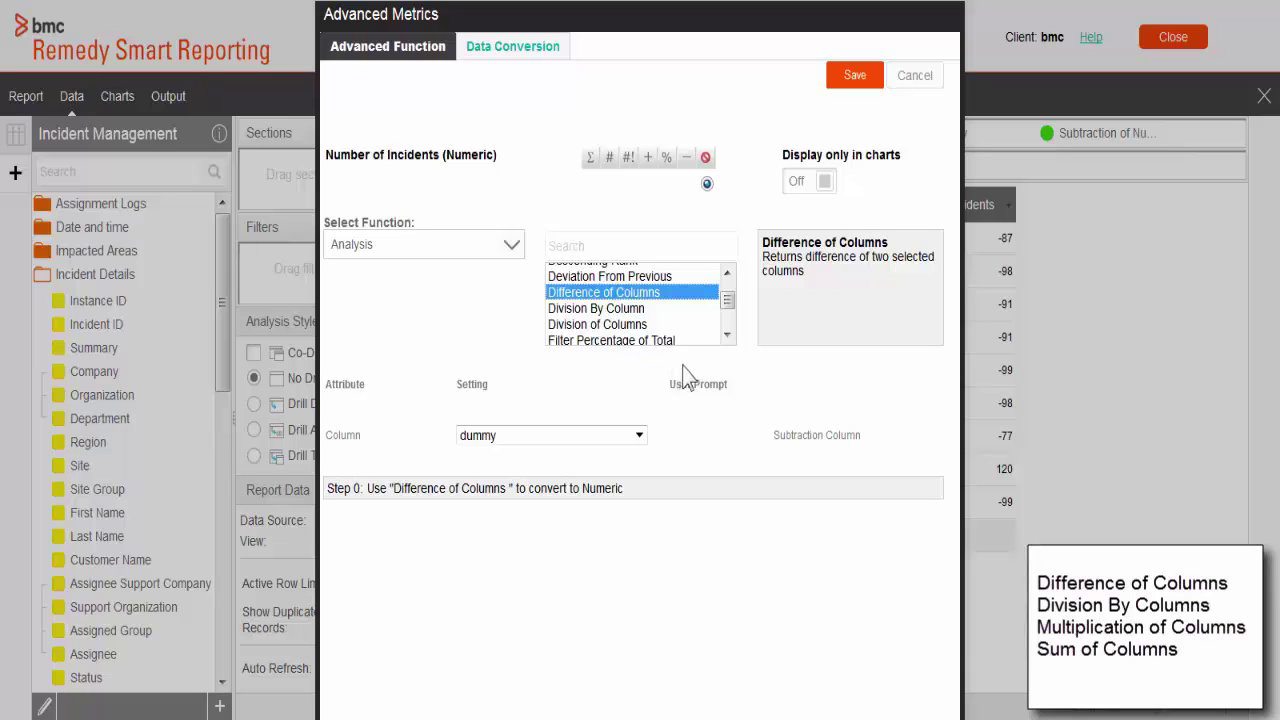
left_click(727, 336)
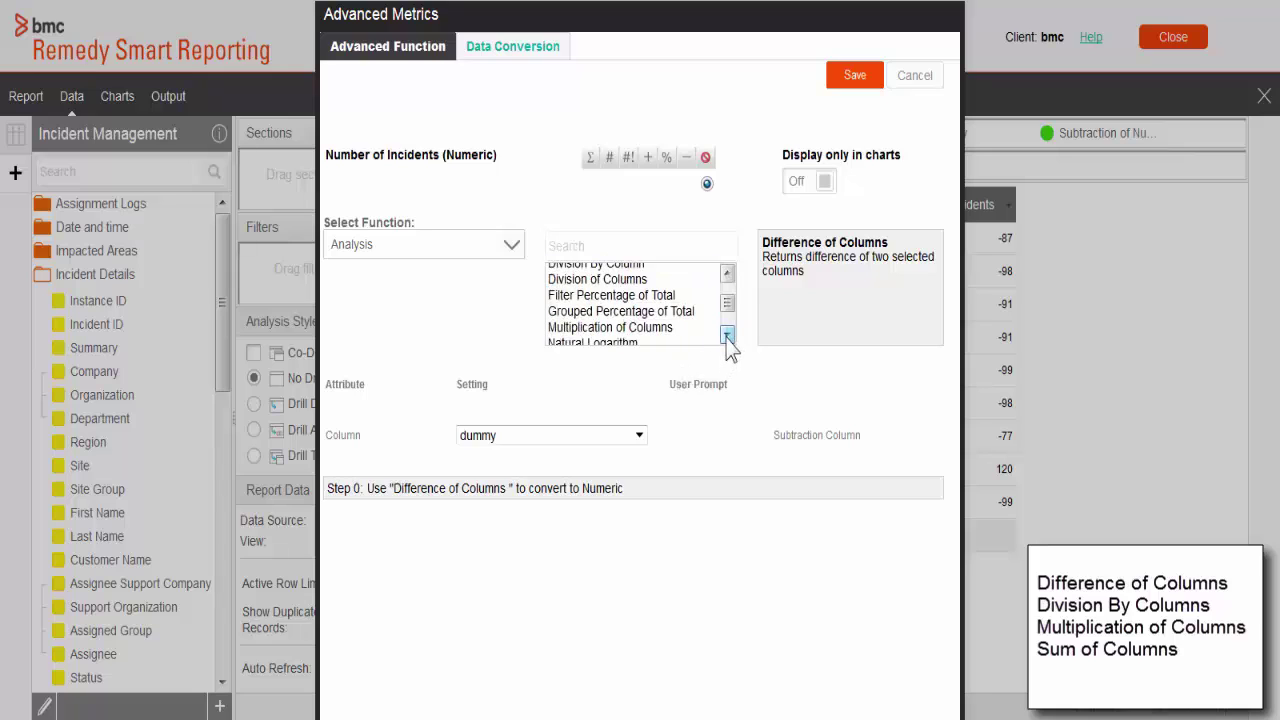
left_click(727, 336)
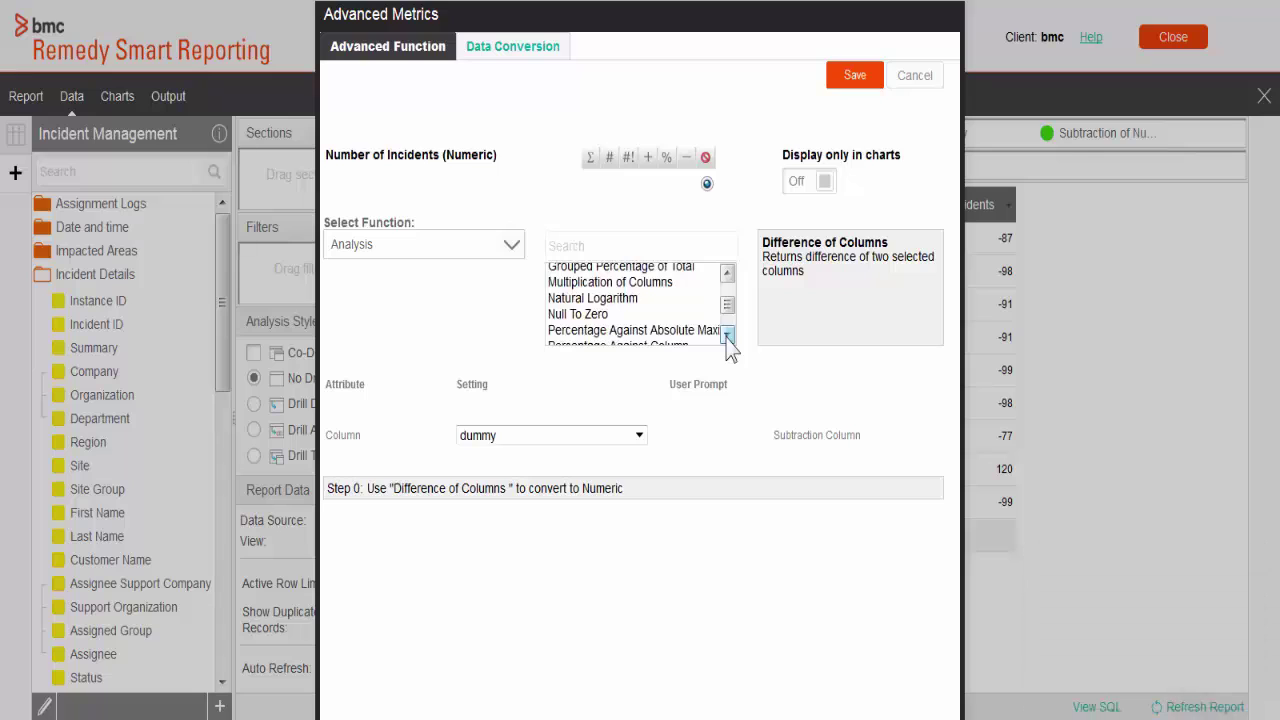
left_click(595, 300)
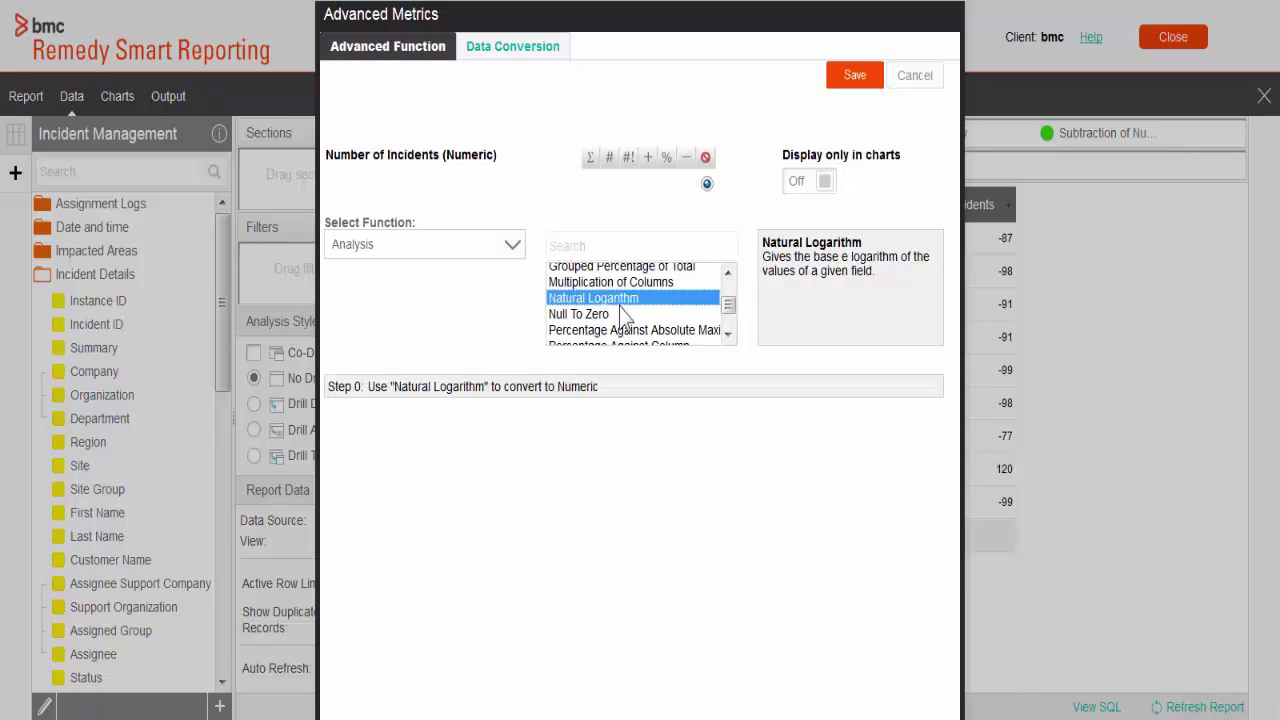
left_click(728, 336)
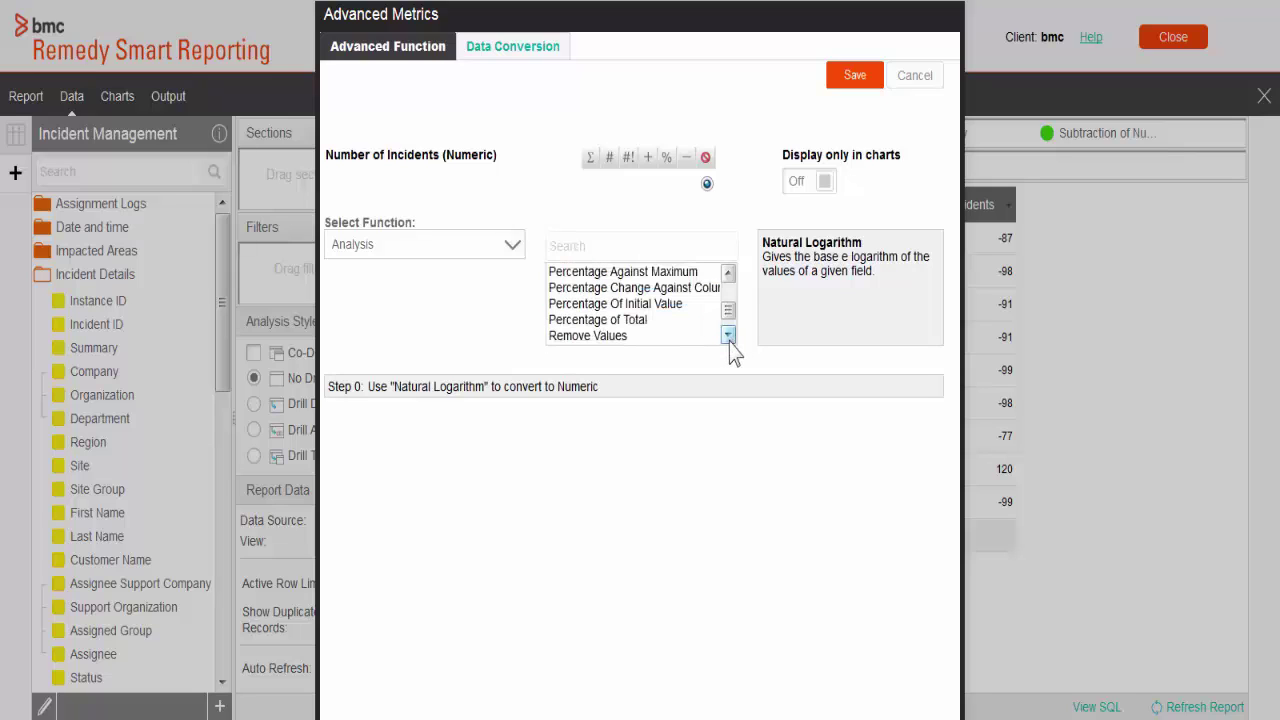
left_click(572, 320)
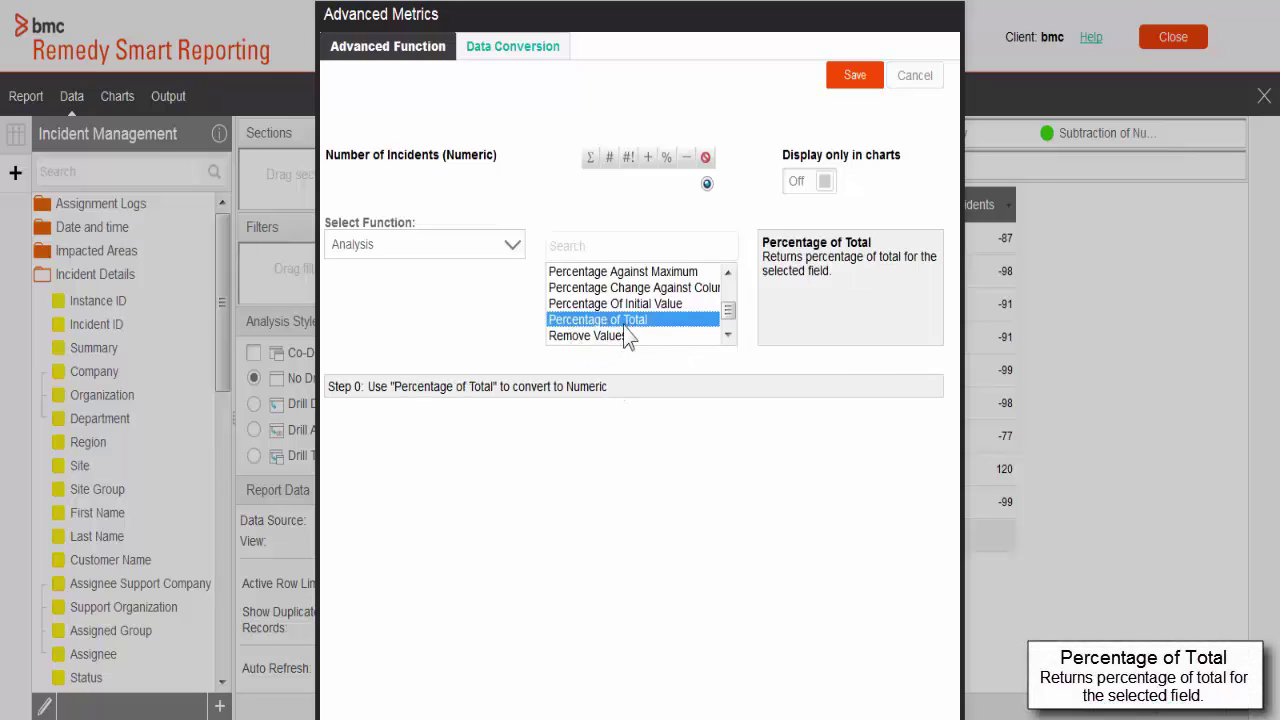
- Save Percentage of Total so the column shows each group's share, e.g. Service Desk 79
left_click(852, 77)
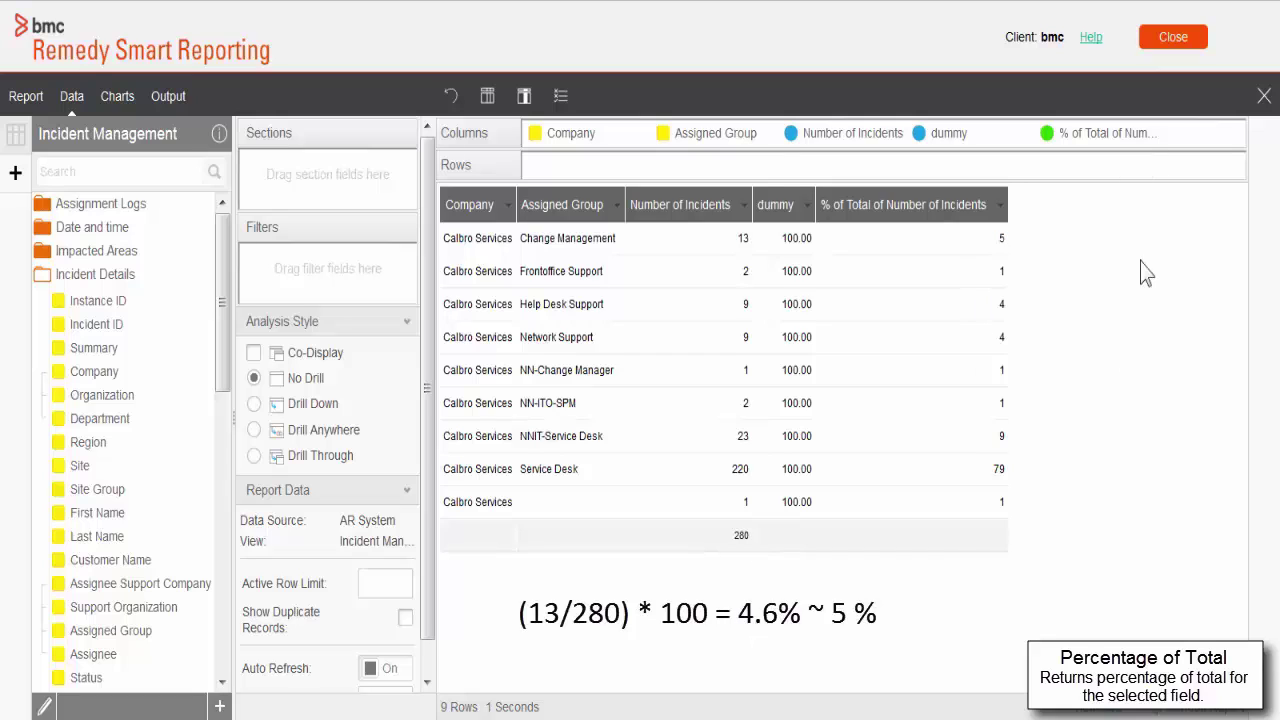
- Set the column to Top N Rank with Top 3 and the User Prompt switched on
left_click(1153, 133)
mouse_move(1150, 258)
left_click(1034, 250)
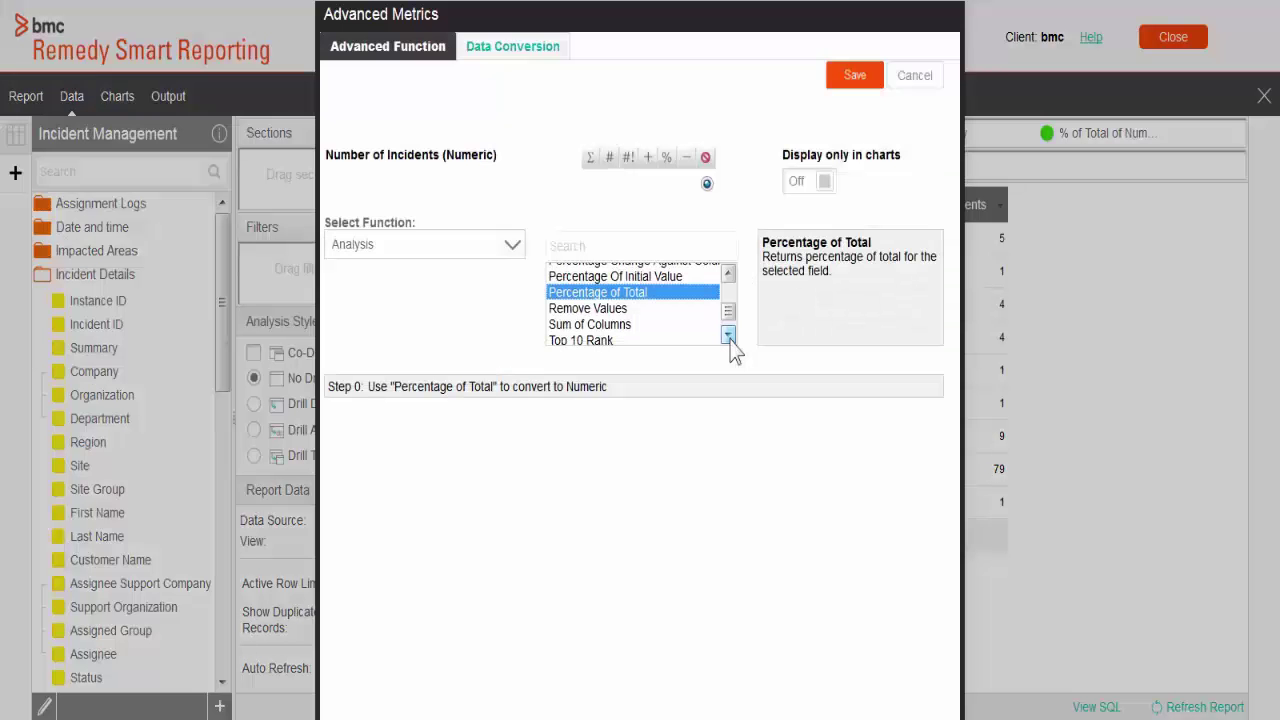
left_click(728, 336)
left_click(592, 295)
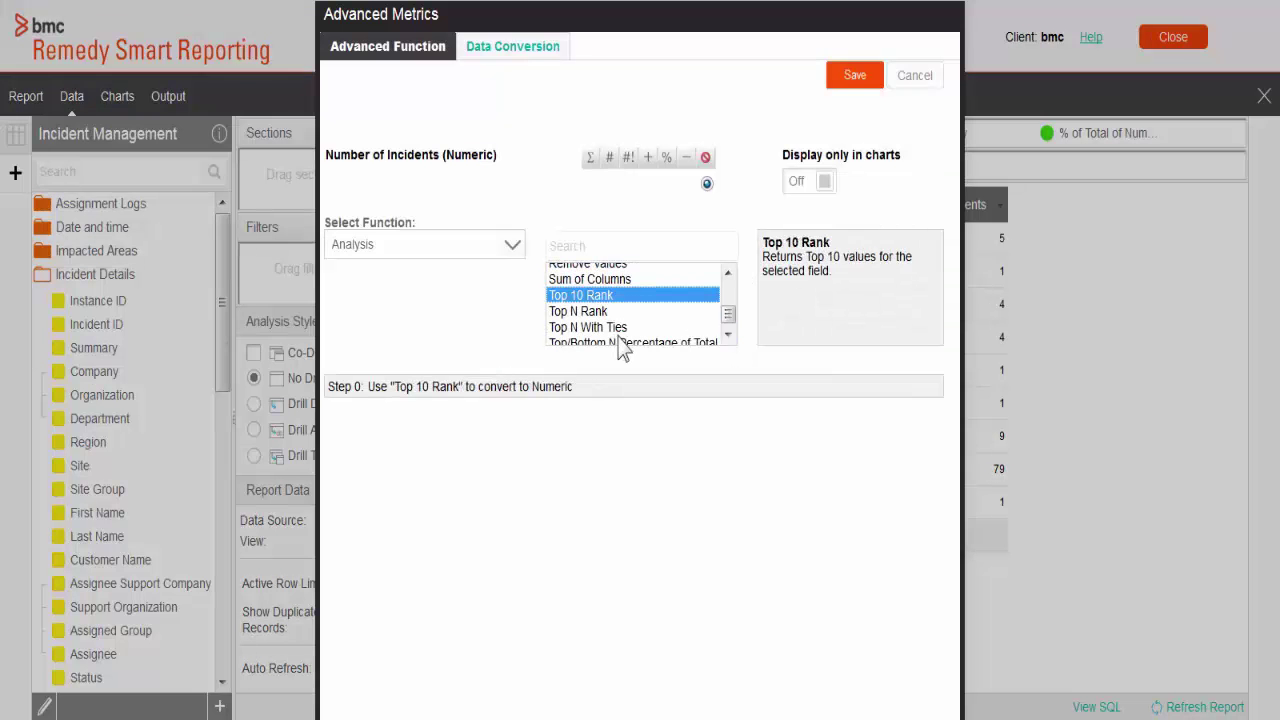
left_click(600, 311)
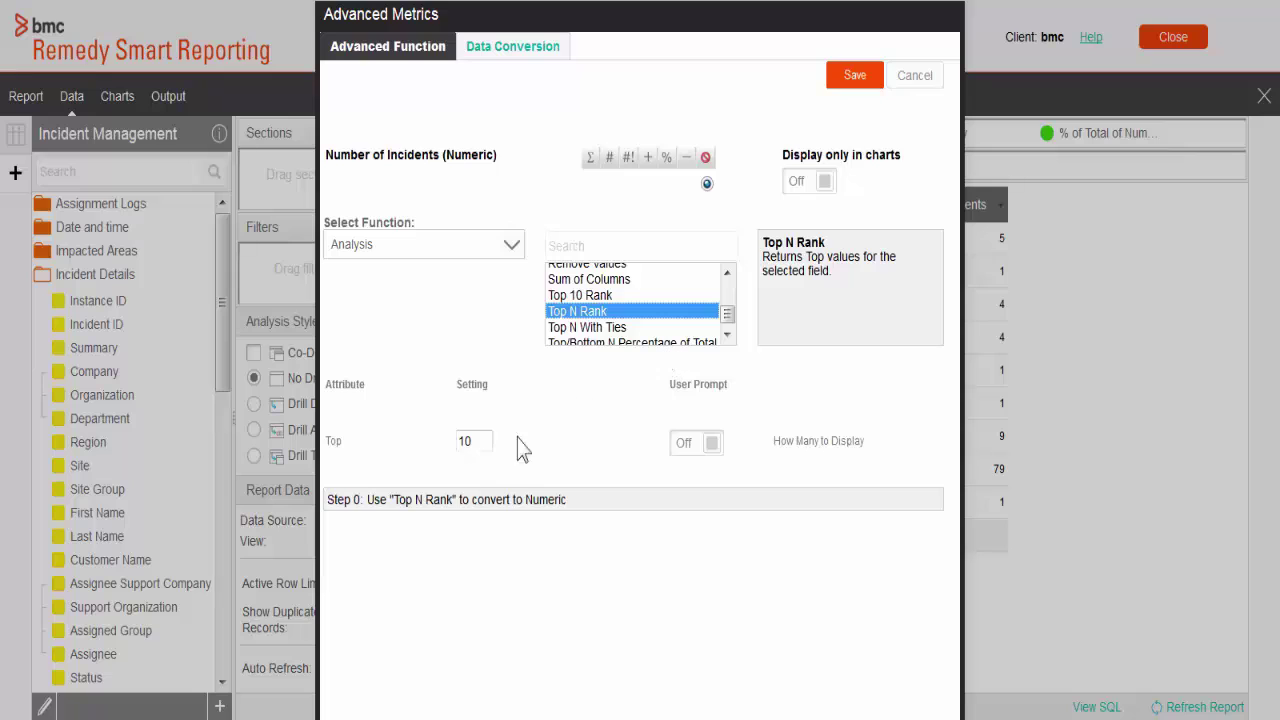
left_click_drag(483, 440, 412, 450)
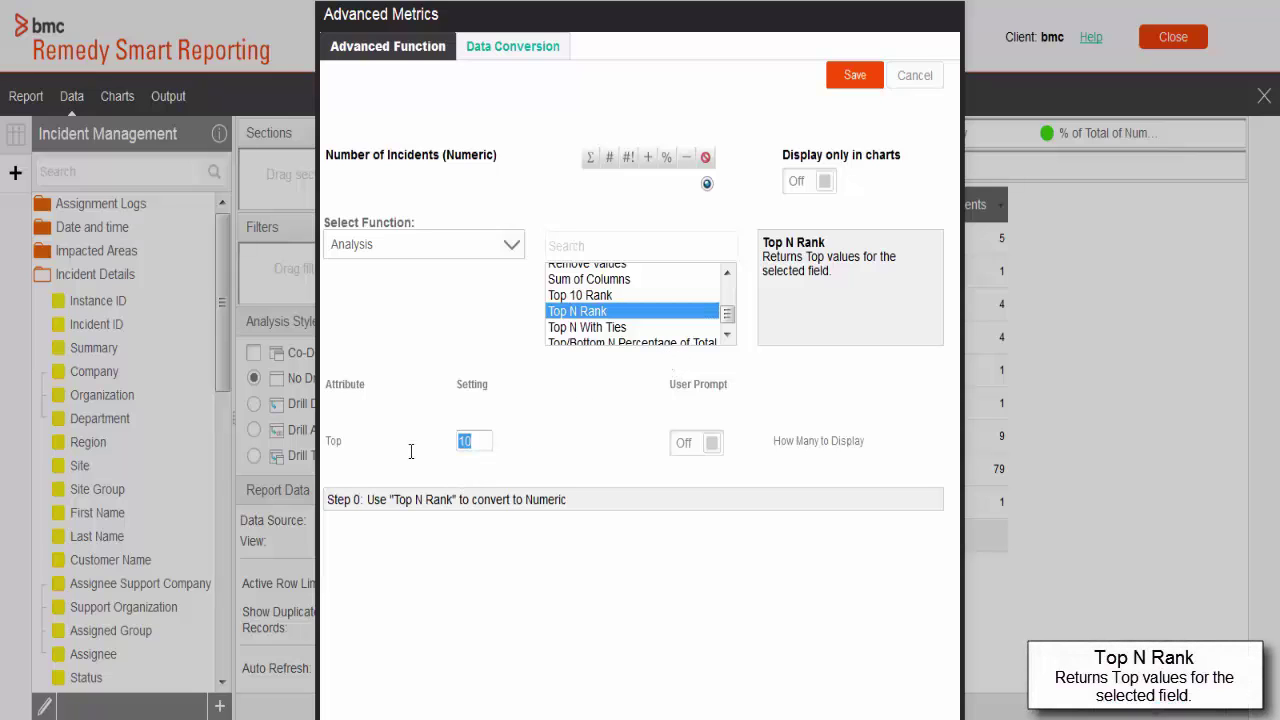
type("3")
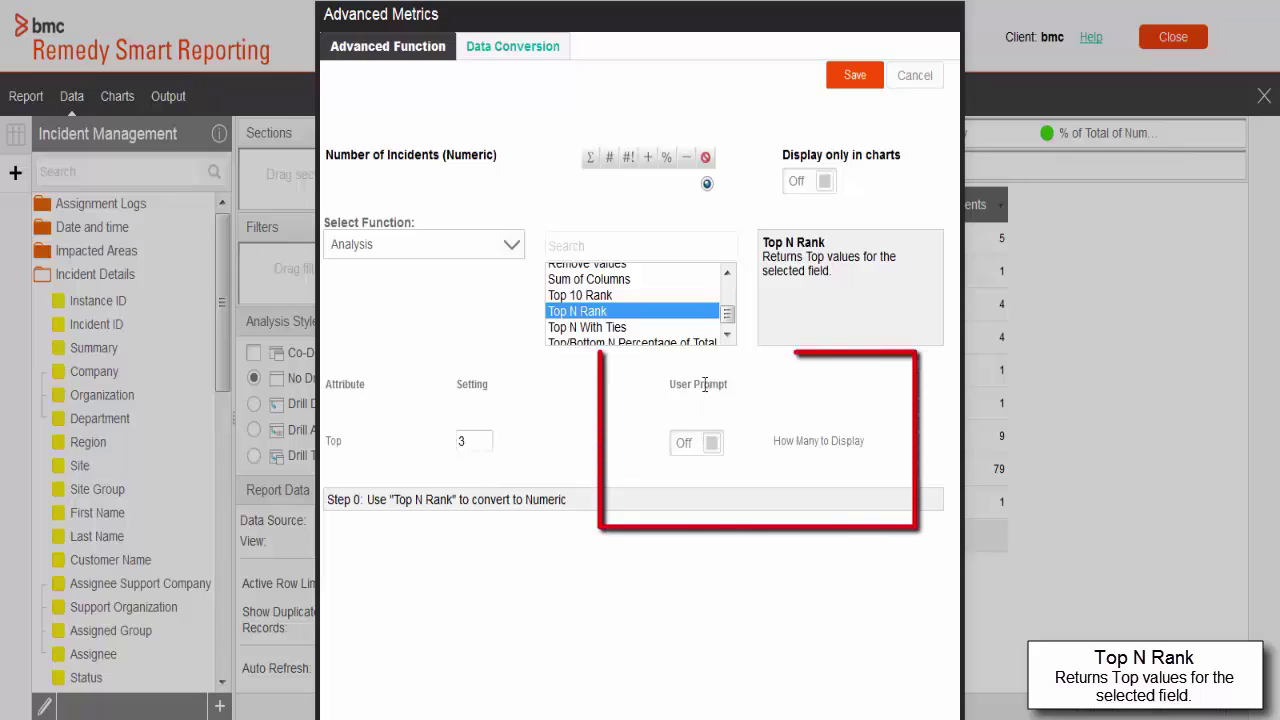
left_click(695, 447)
- Save the Top N Rank, run the output with the prompt set to 2, and return to Data
left_click(851, 82)
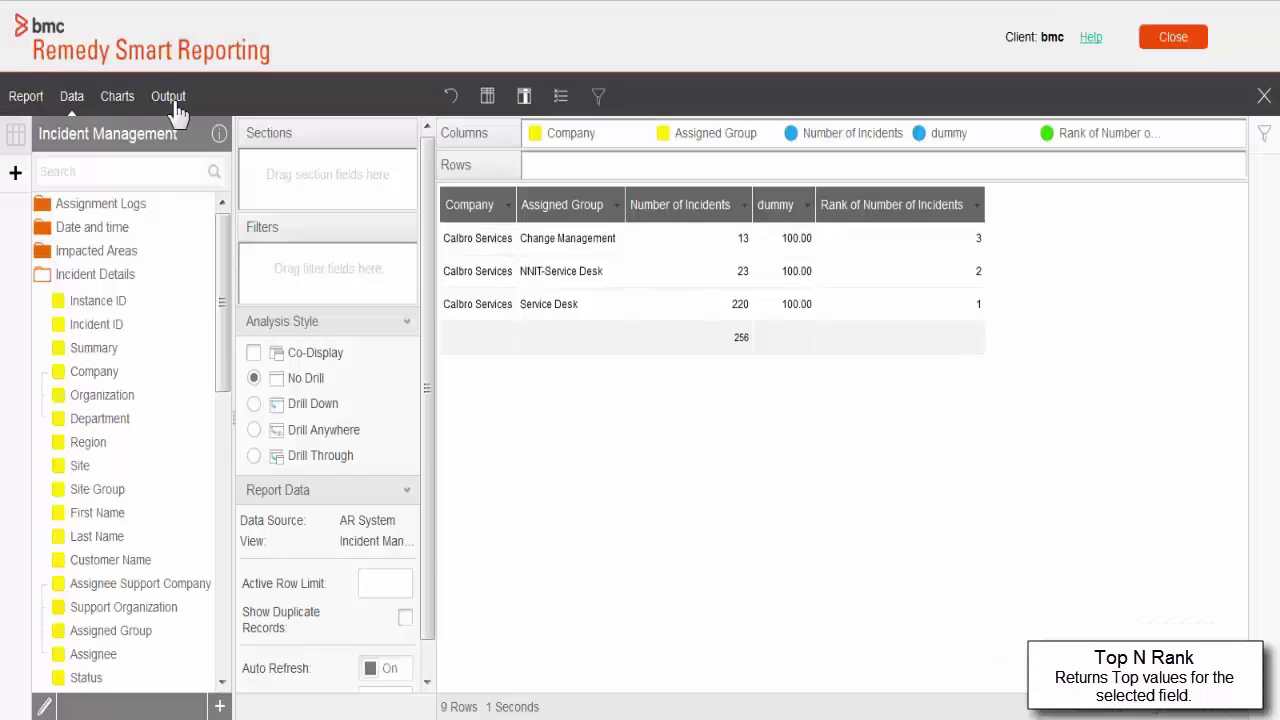
left_click(168, 96)
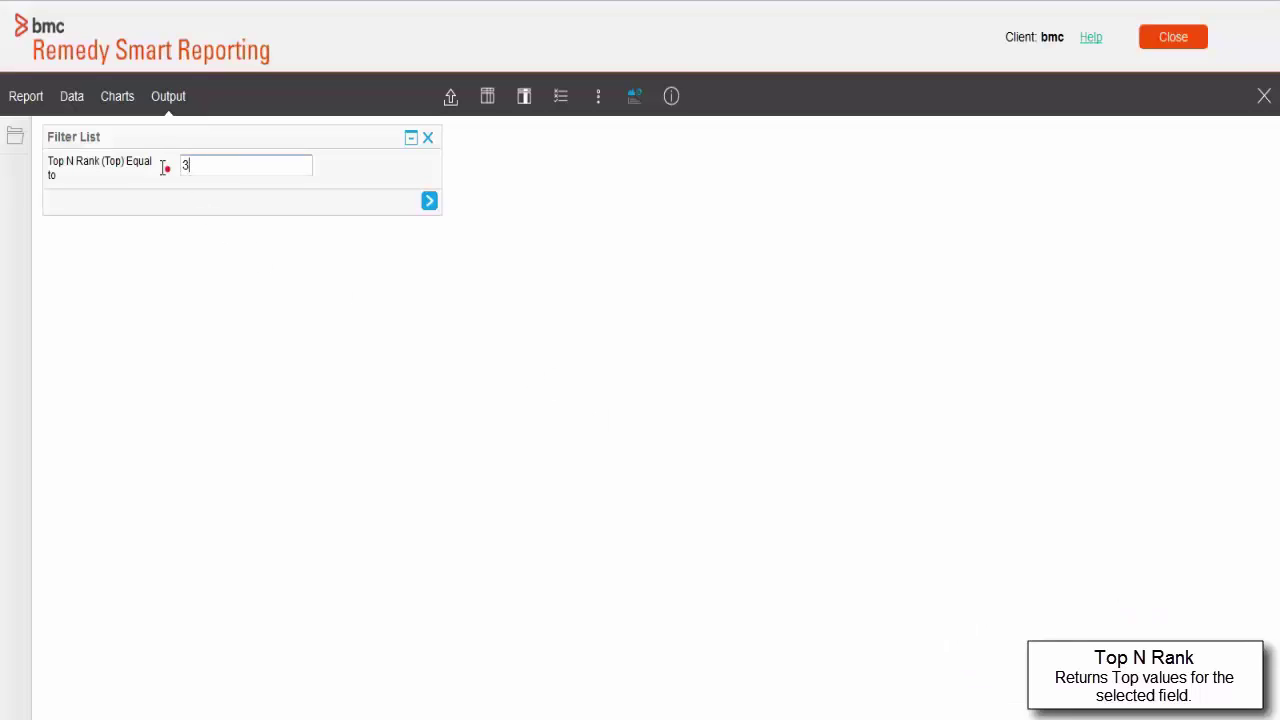
left_click(148, 170)
type("24")
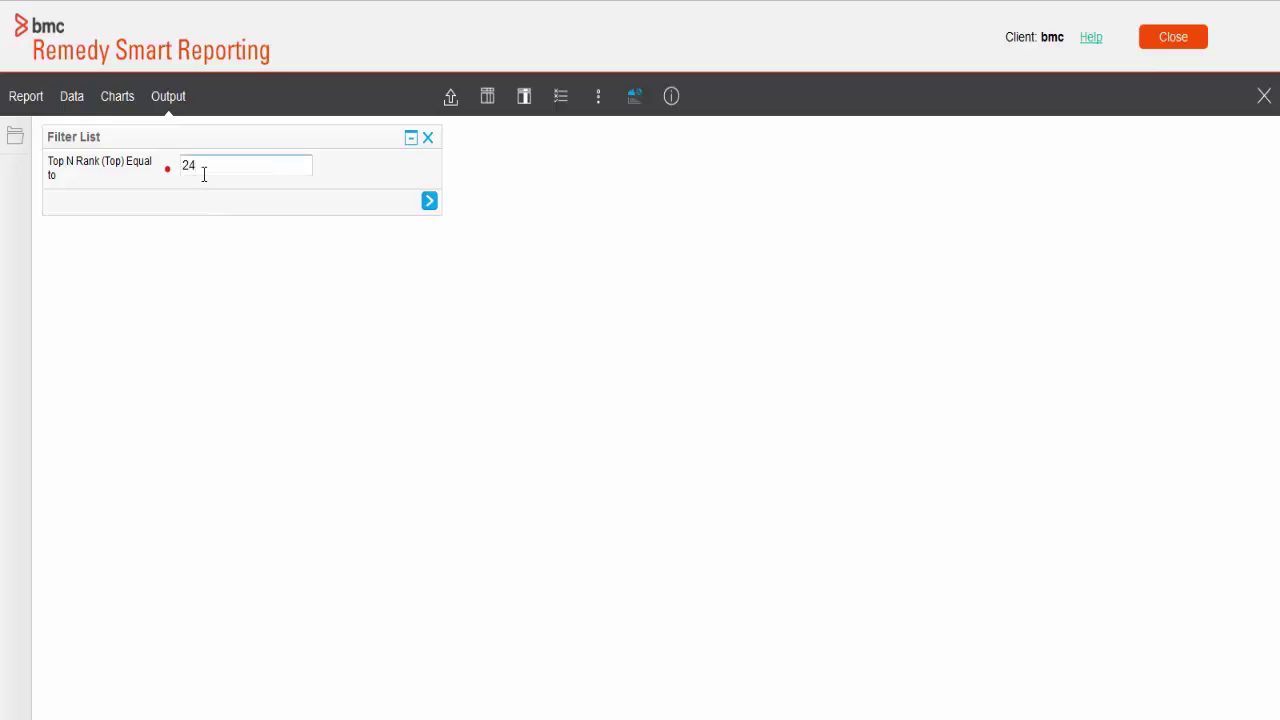
left_click(158, 172)
type("2")
left_click(429, 202)
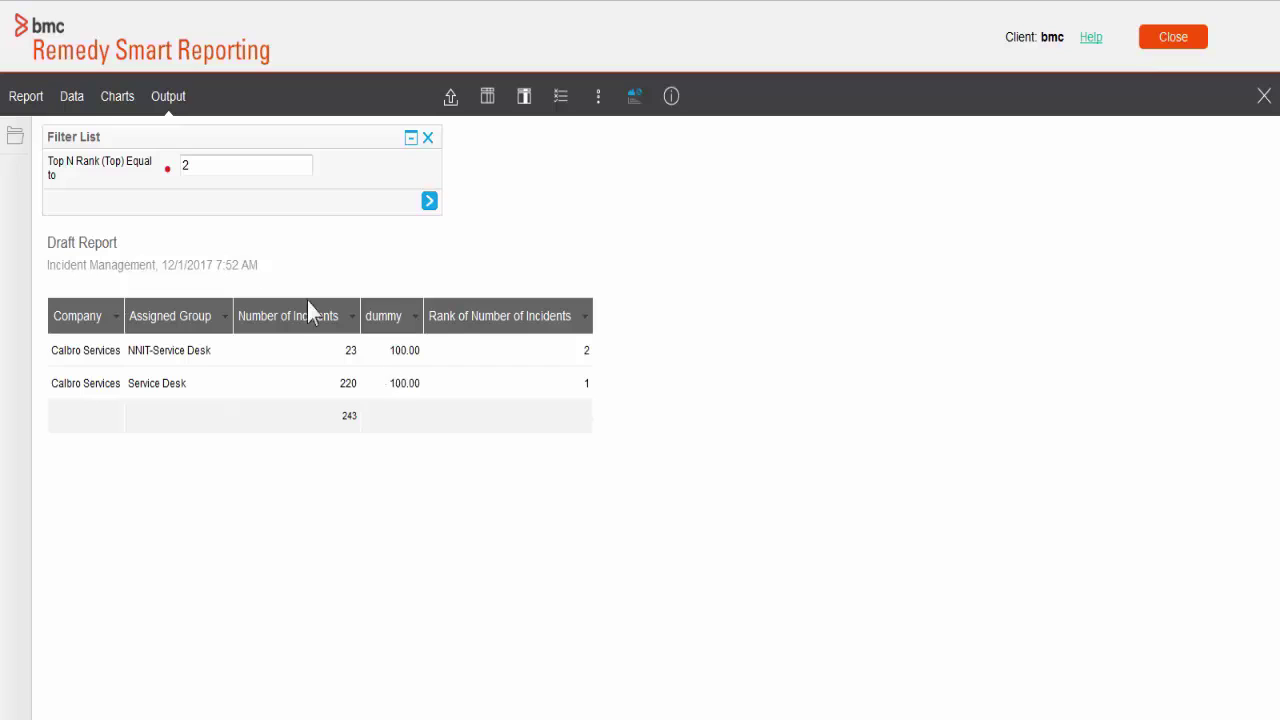
left_click(76, 100)
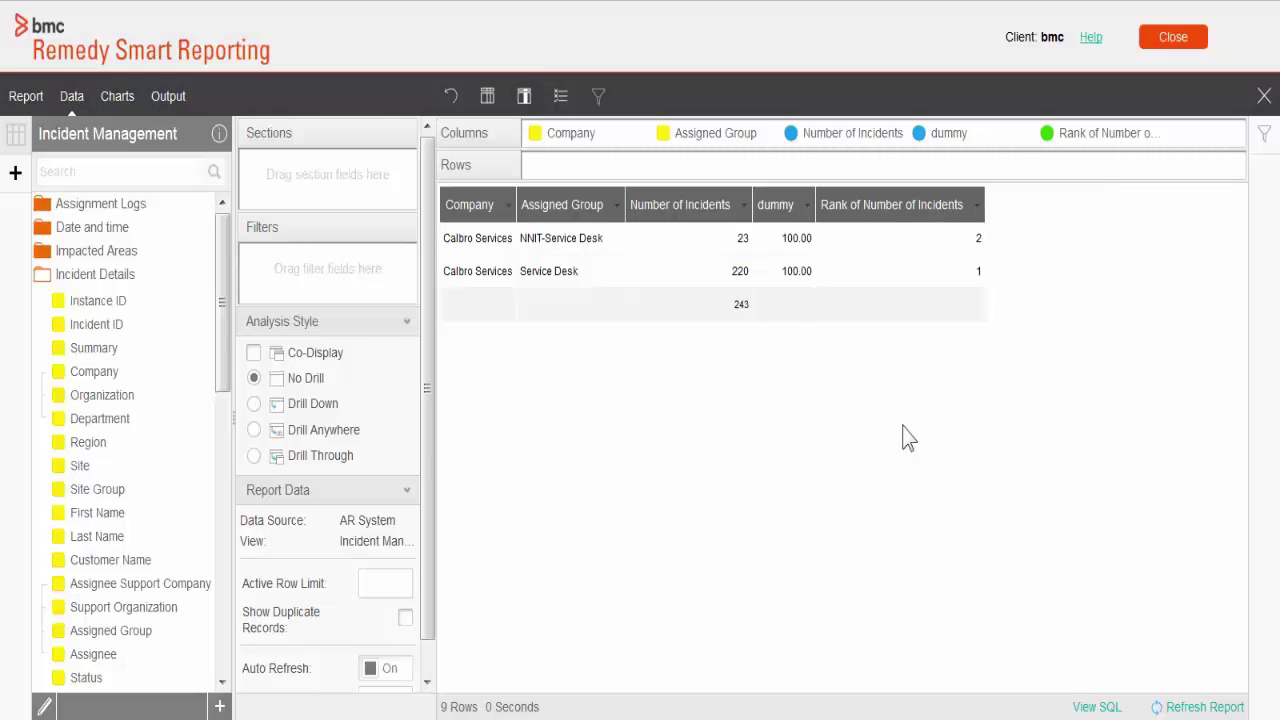